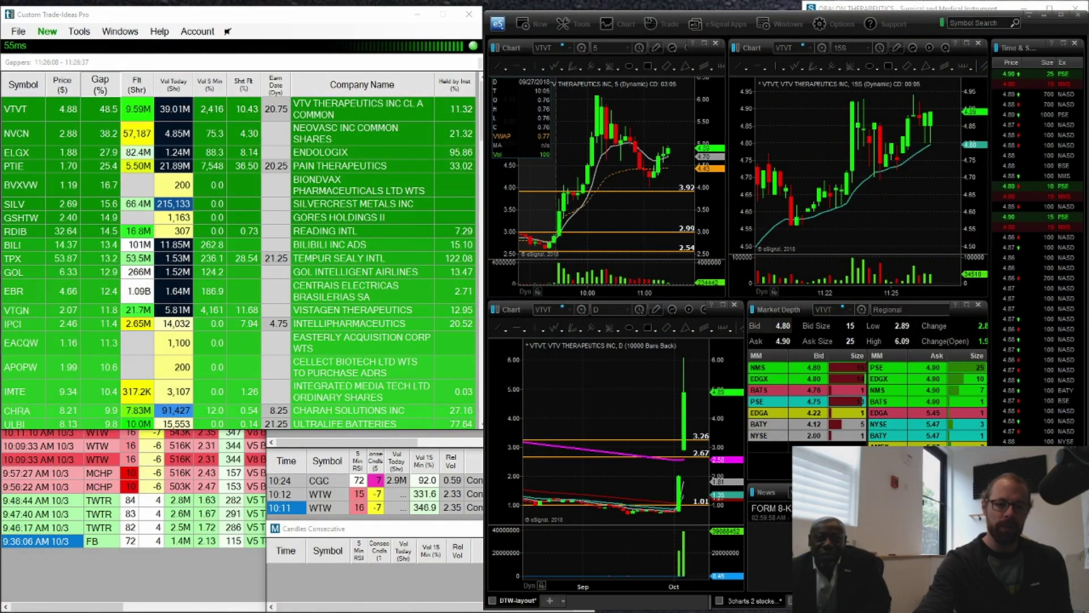
Step: Bring Lightspeed Trader forward and move it lower to expose more Trade-Ideas gapper rows
key(alt+Tab)
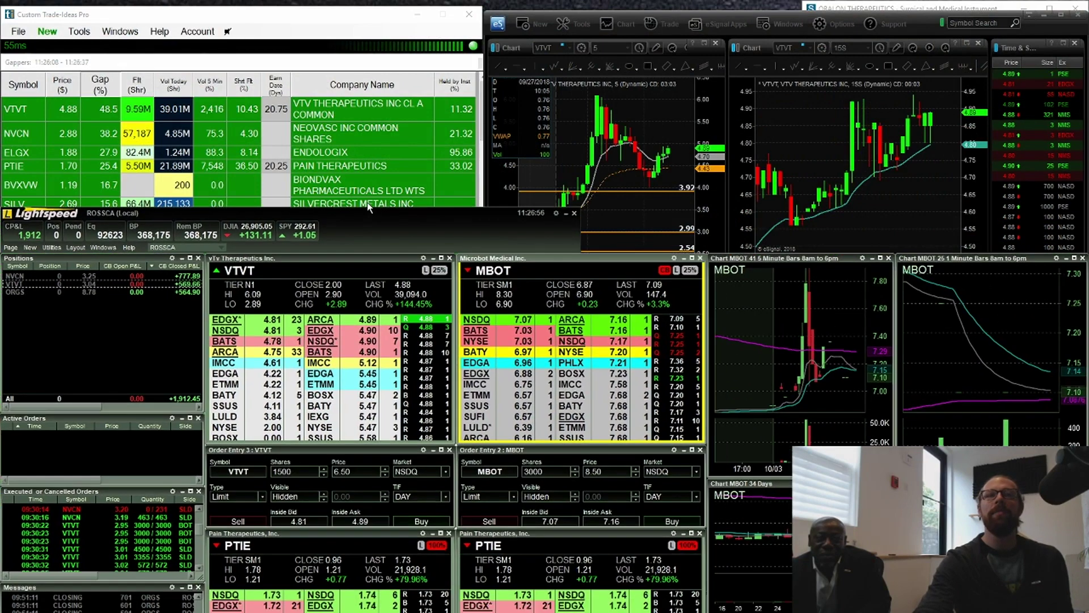
drag(368, 206, 364, 218)
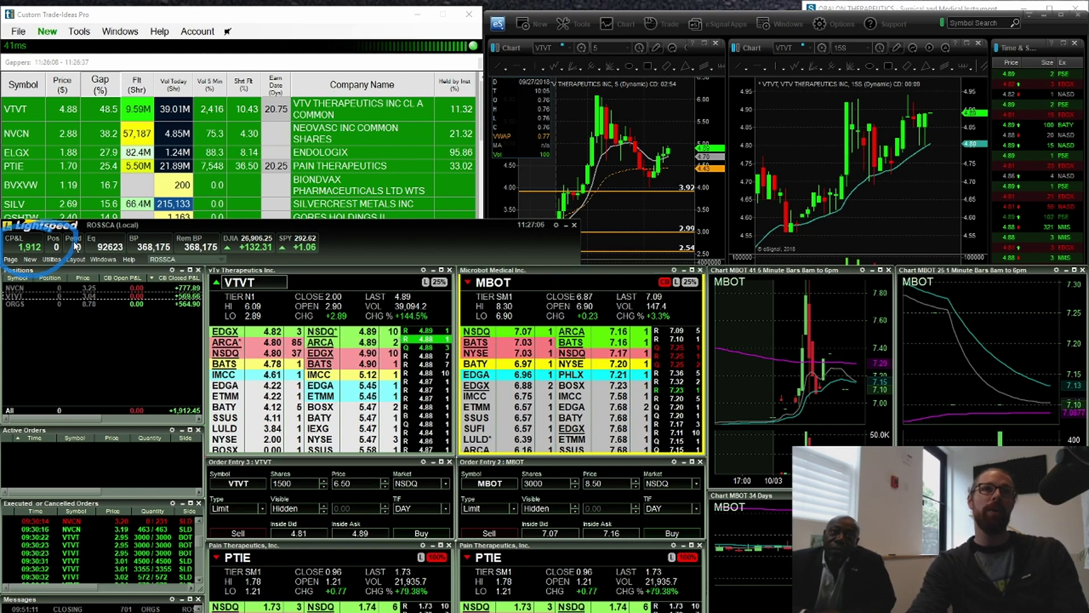
drag(149, 226, 141, 322)
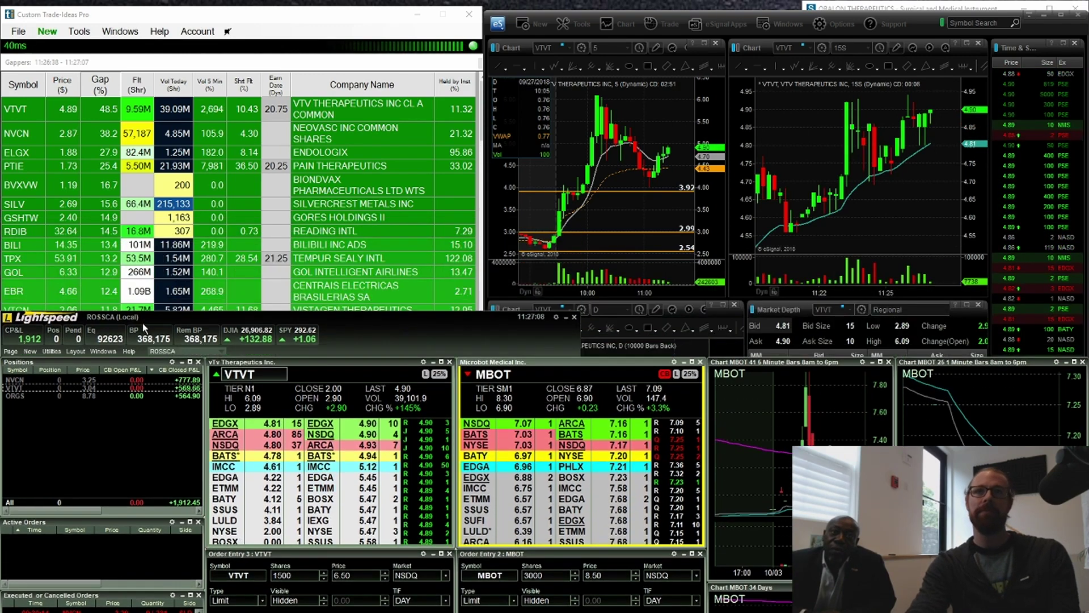
Step: Set the Trade Ideas gappers list to historical date 10/03/2018 with the hour set to 9
click(338, 64)
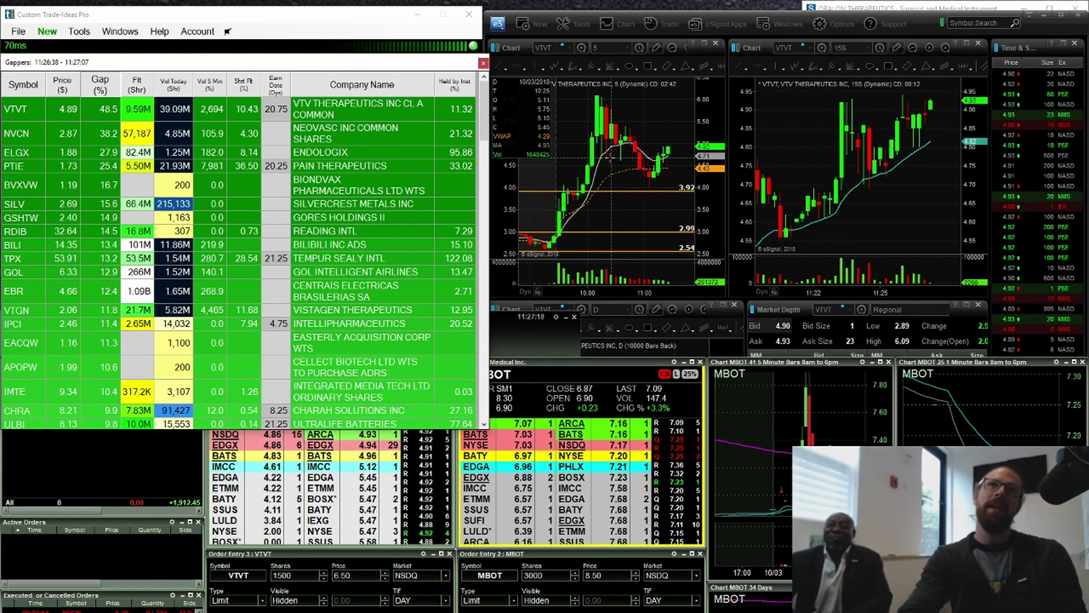
right_click(343, 165)
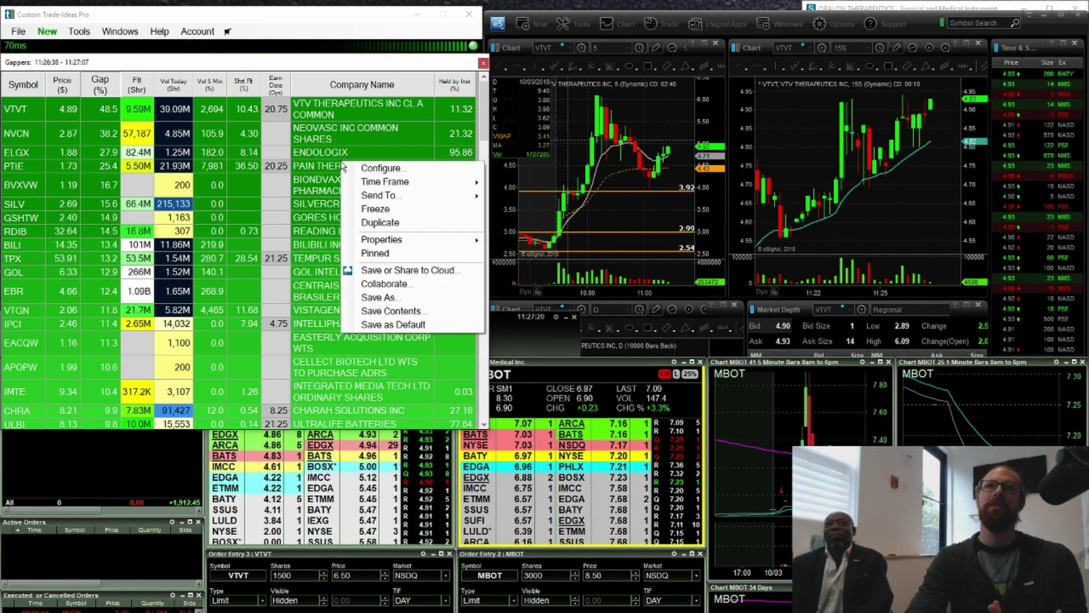
mouse_move(471, 185)
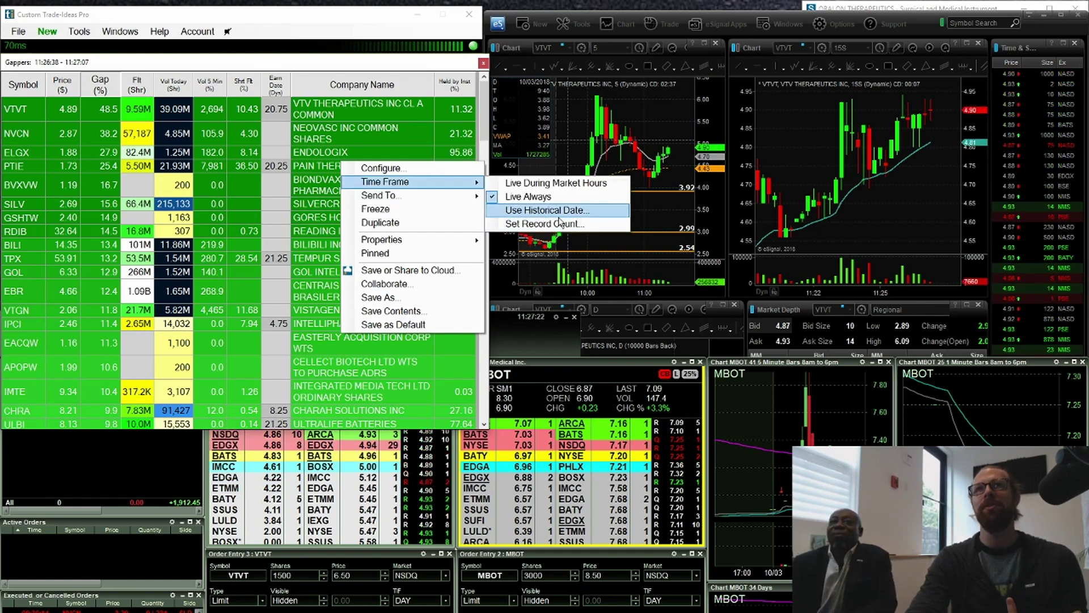
click(545, 210)
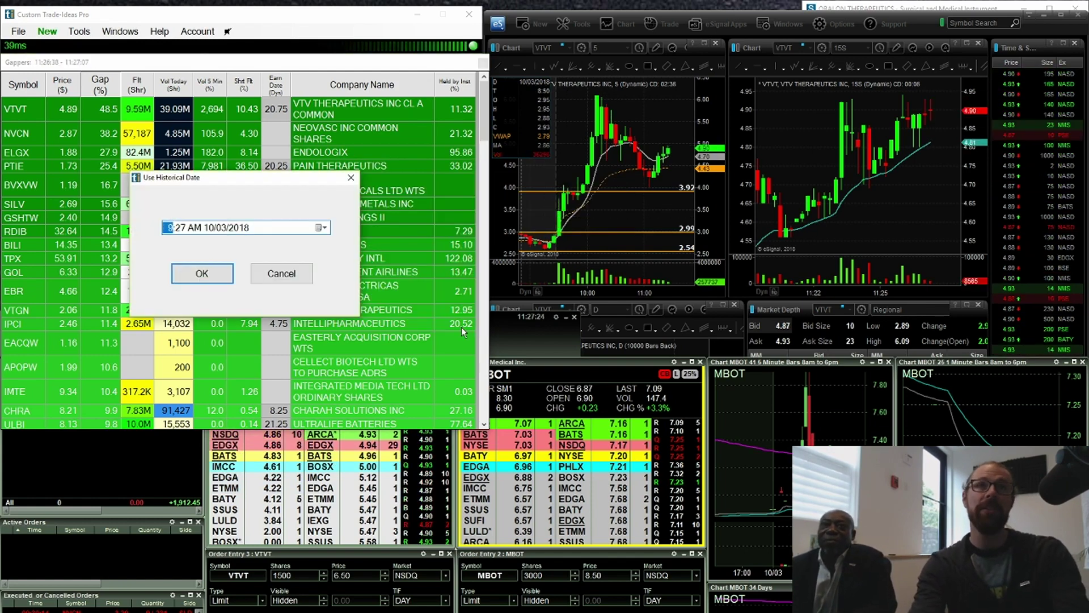
text(9)
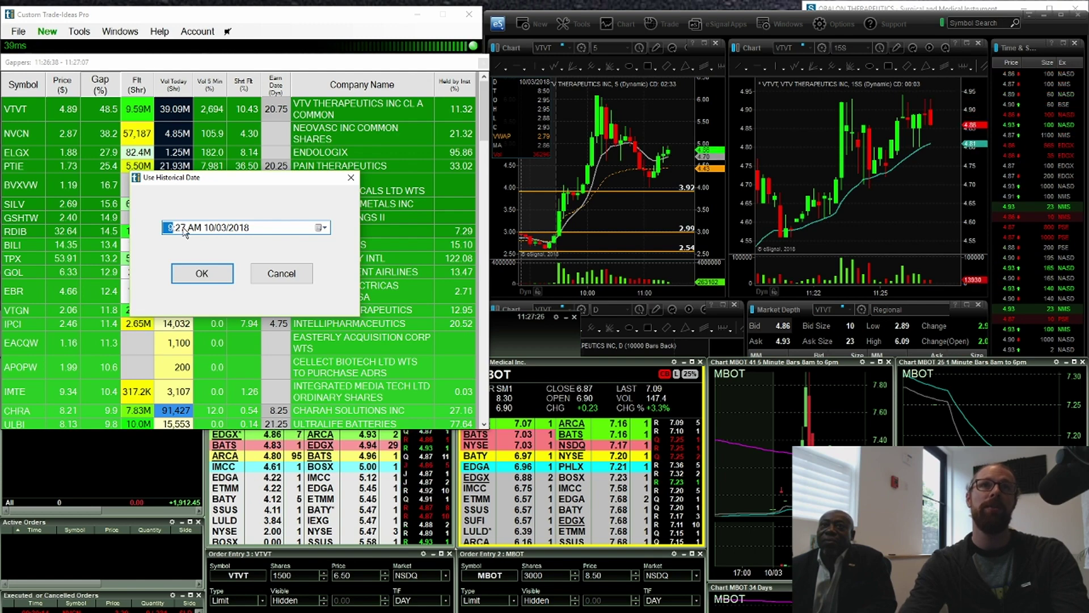
key(Return)
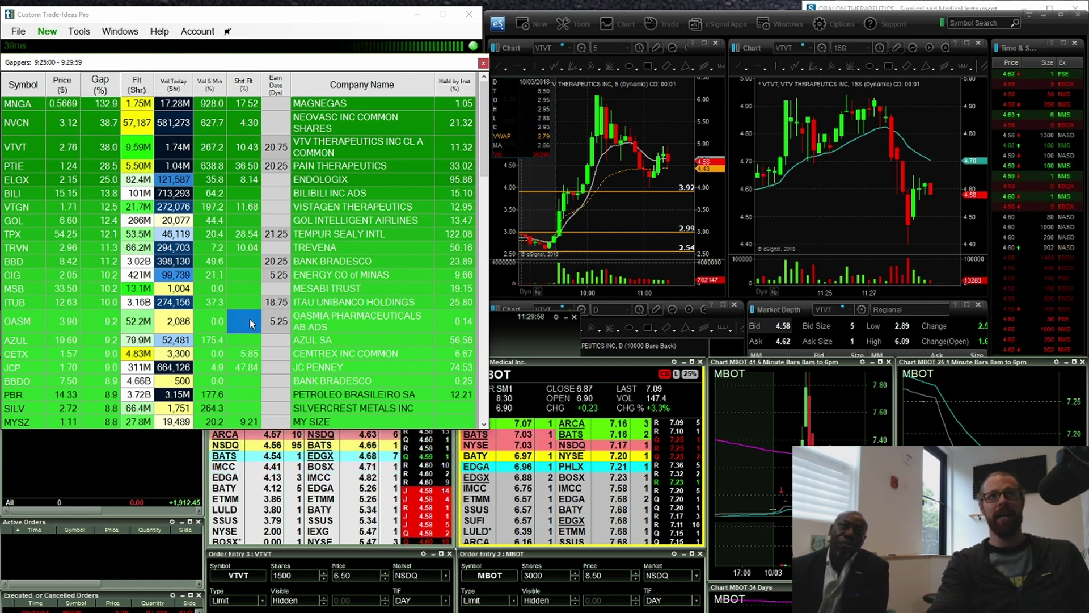
scroll(250, 319, down, 5)
scroll(249, 319, down, 8)
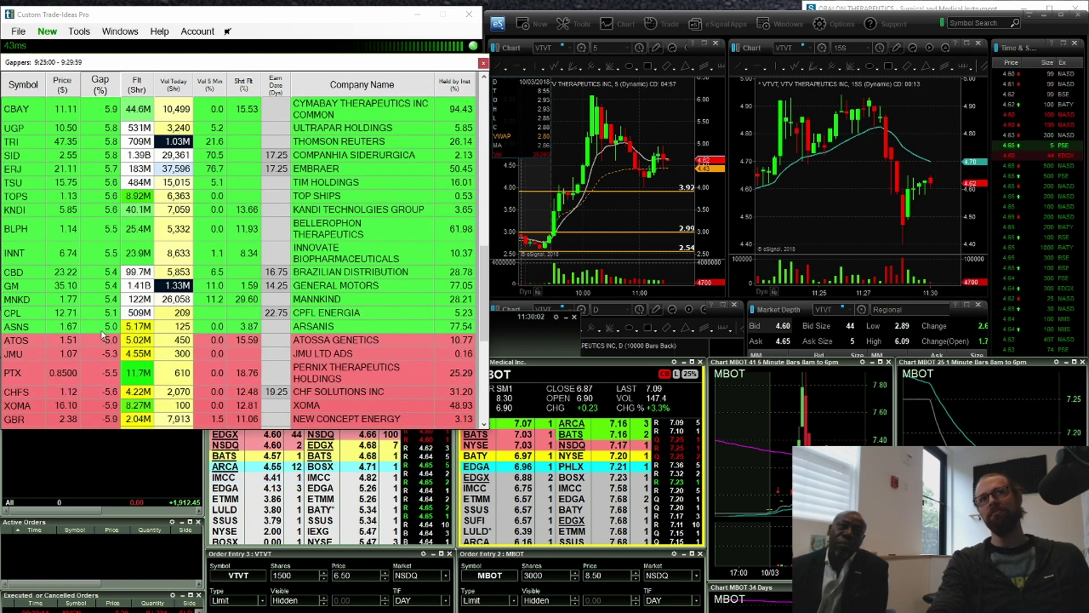
scroll(102, 332, up, 6)
scroll(102, 332, up, 7)
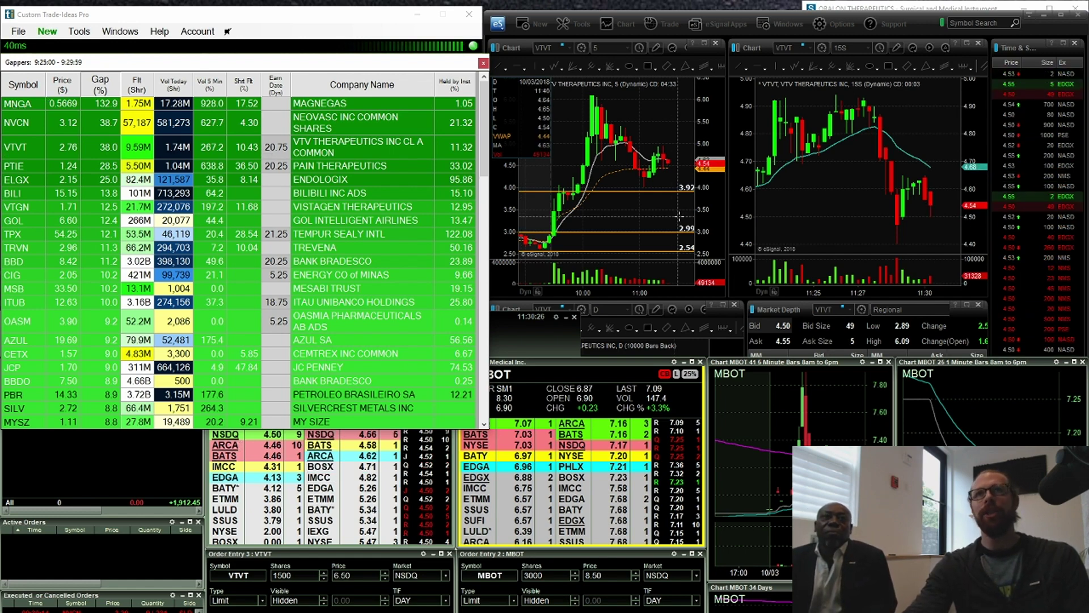
Step: Replace MNGA with NVCN across the linked eSignal charts by entering NV as the symbol
click(653, 175)
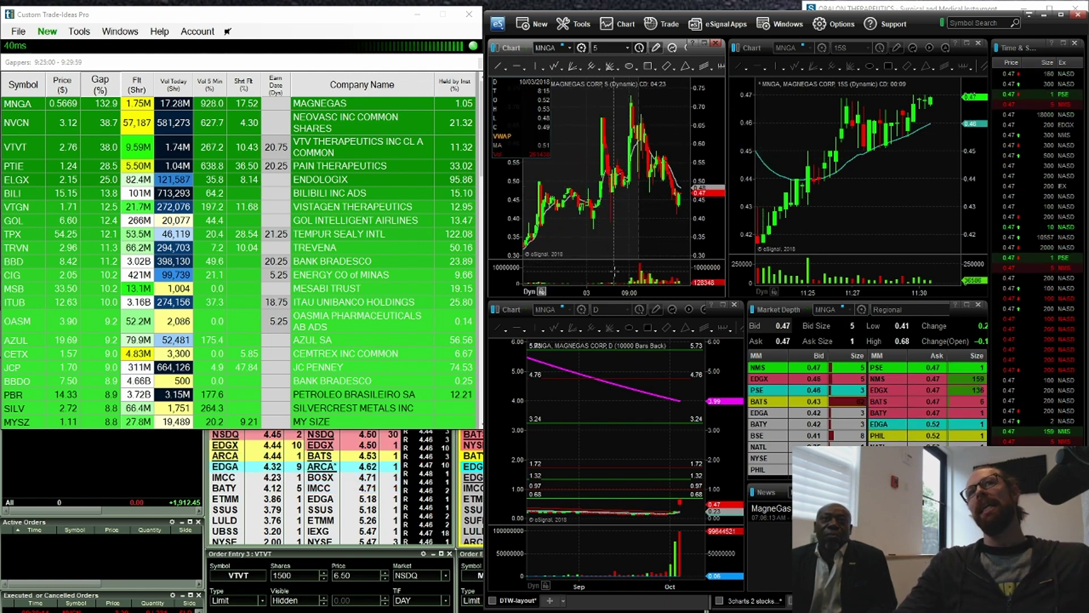
drag(588, 293, 636, 240)
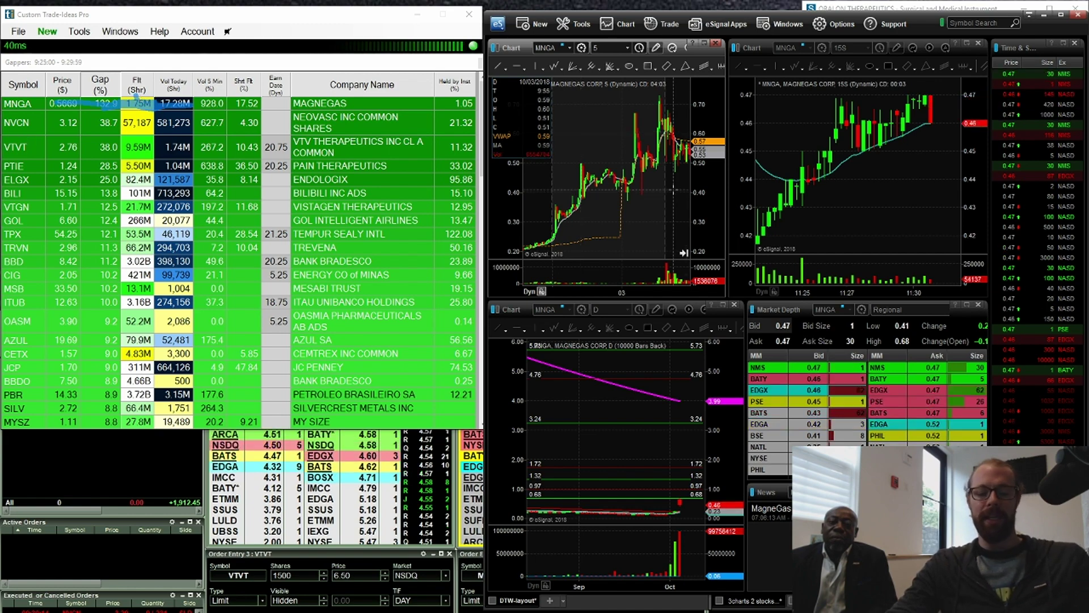
text(NVCN)
key(Return)
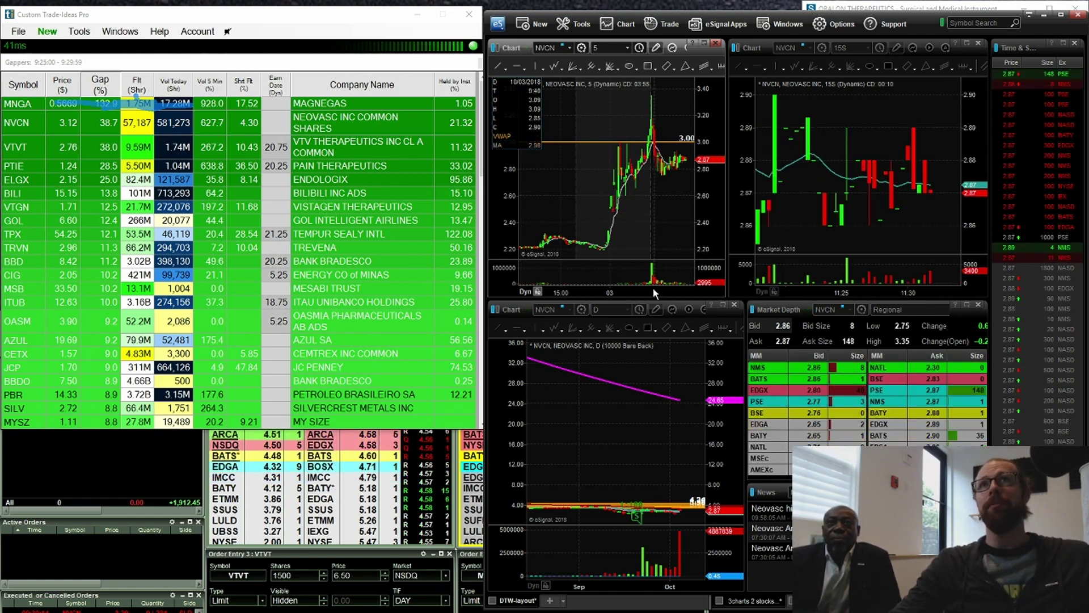
Step: Zoom the NVCN 15-second chart out to reach back to the 9:30 open
scroll(603, 242, up, 3)
scroll(681, 247, down, 5)
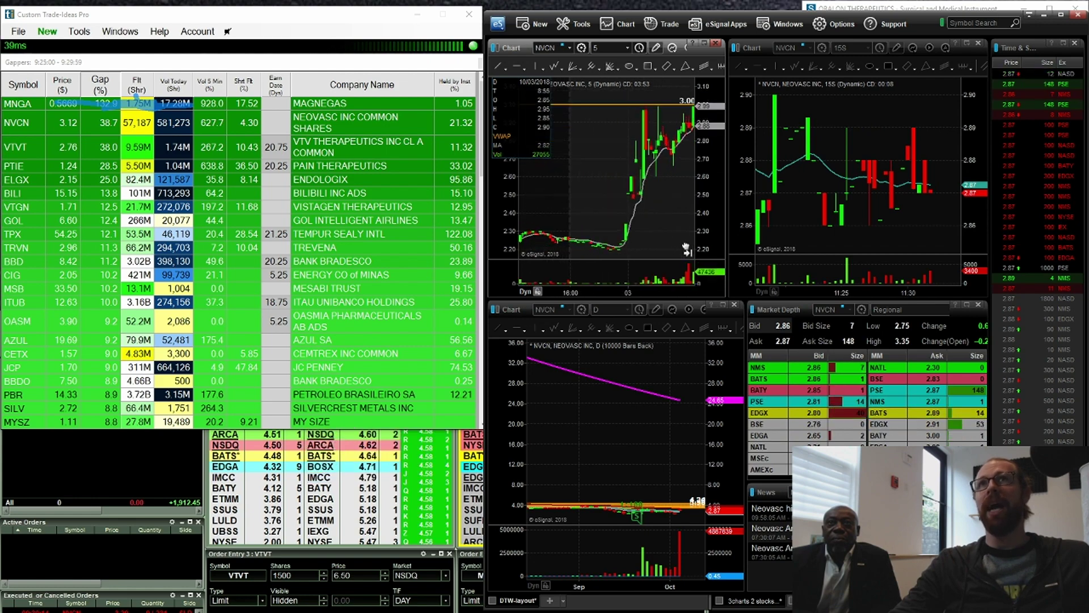
scroll(681, 247, down, 1)
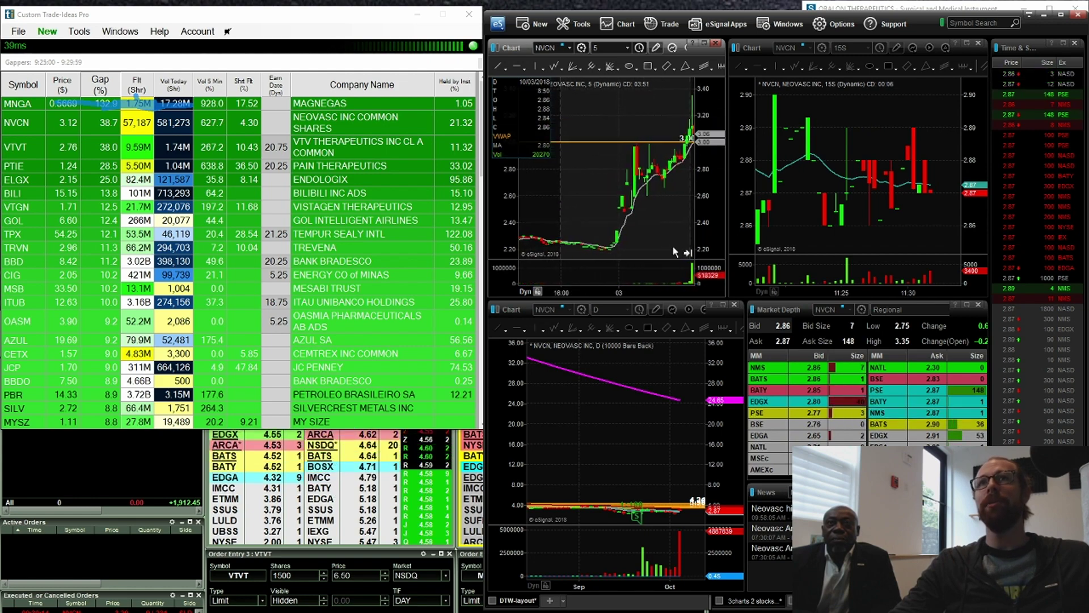
scroll(658, 227, up, 3)
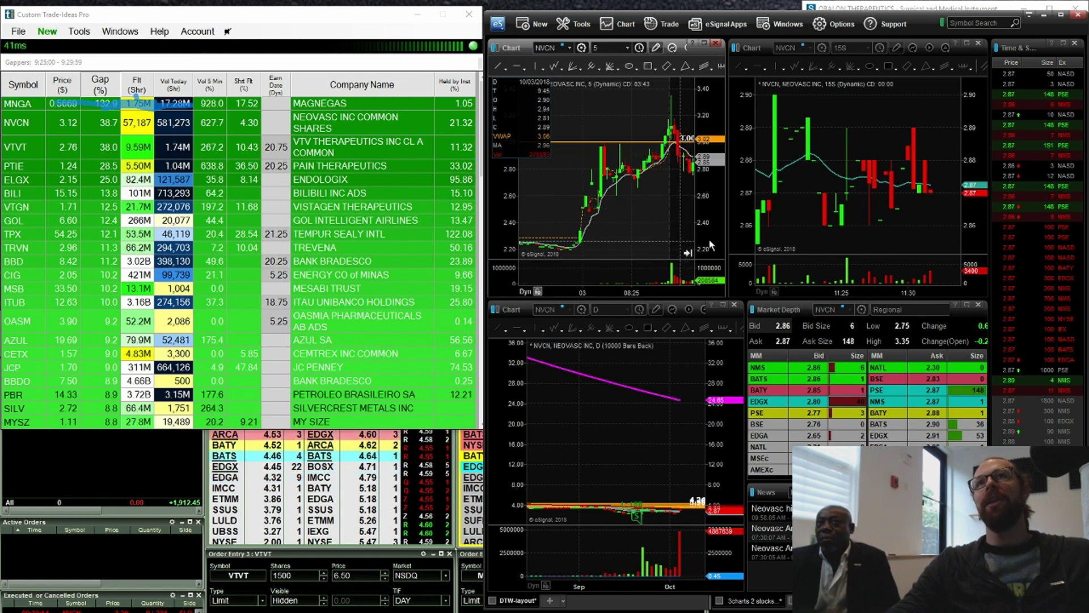
drag(794, 291, 836, 293)
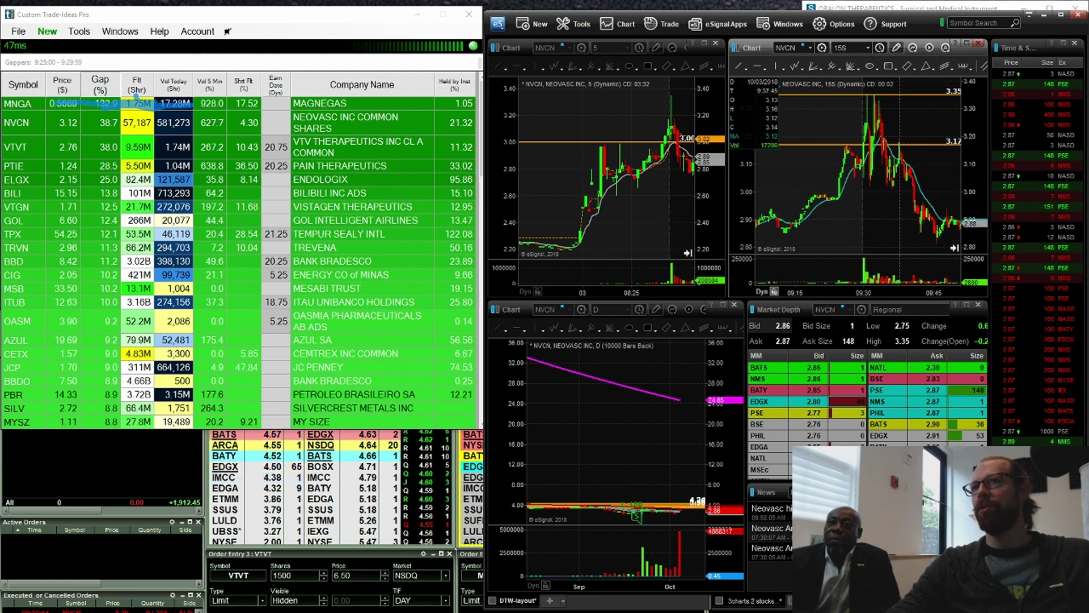
Step: Open the Neovasc news article, underline 'Neovasc Reducer' in its headline, then close it
click(771, 531)
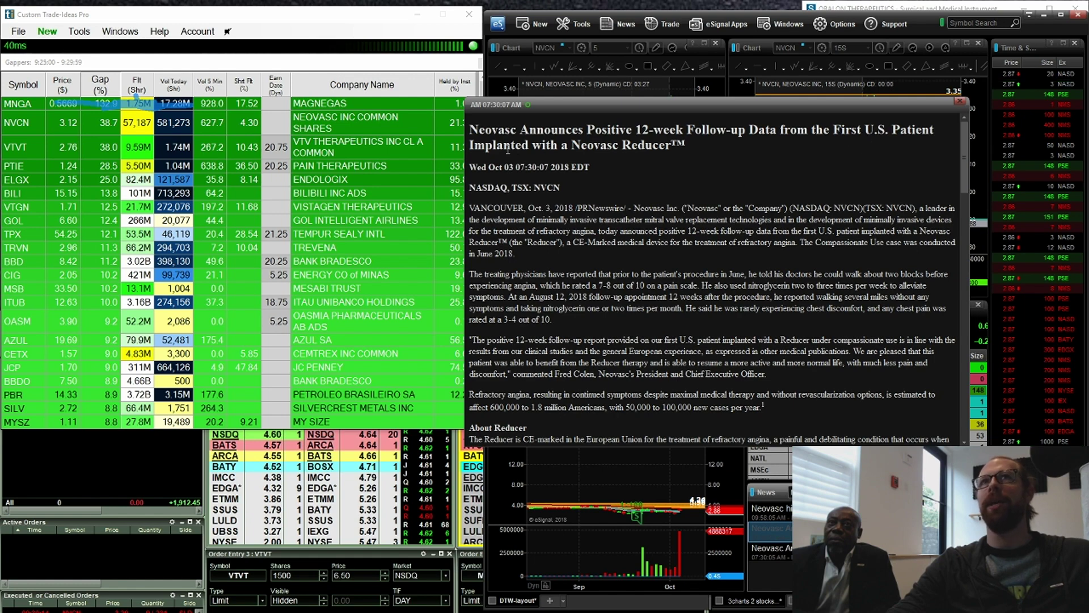
drag(573, 152, 667, 162)
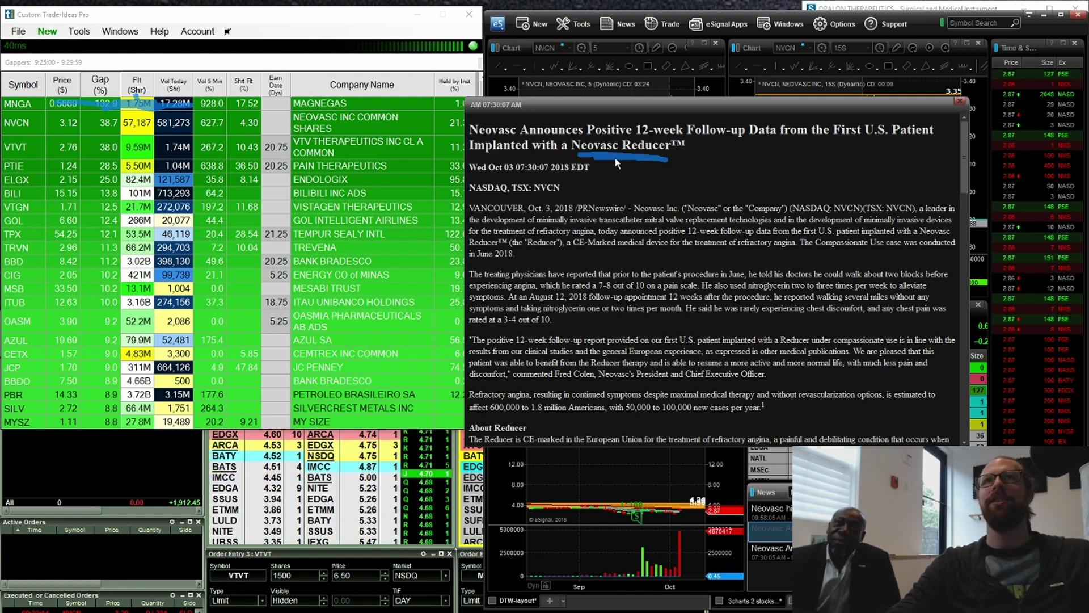
key(Escape)
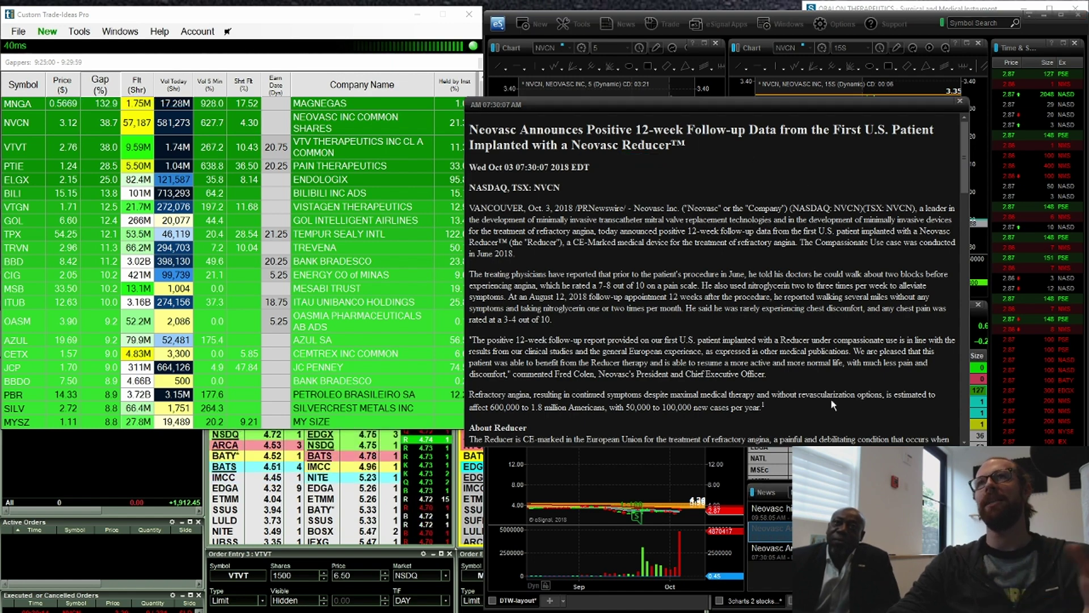
click(960, 103)
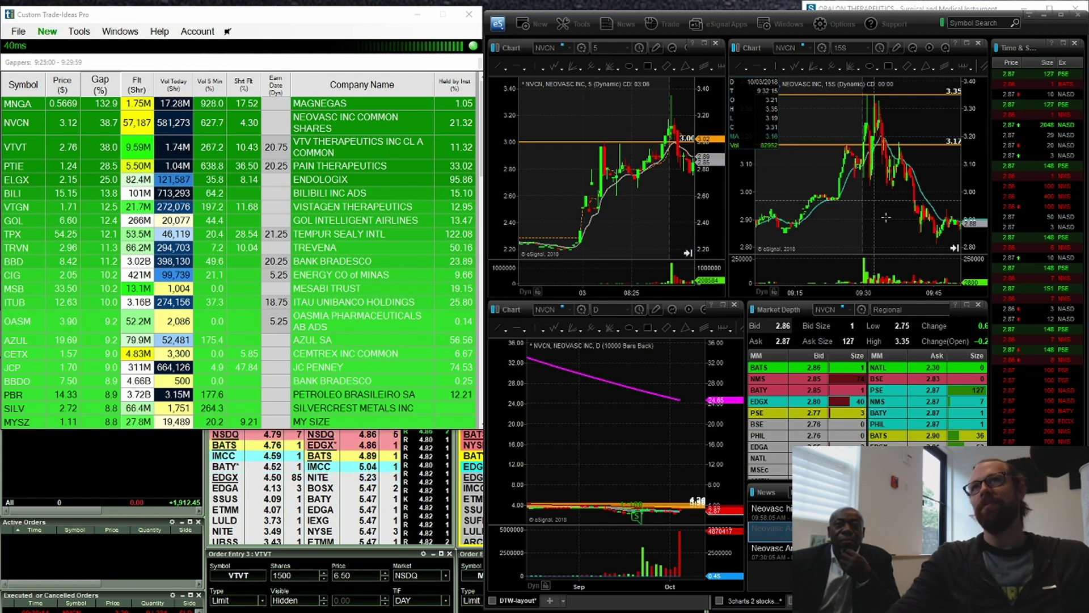
Step: Narrow the NVCN 15-second chart to 09:15–09:30, then raise Lightspeed Trader higher on screen
drag(860, 293, 805, 293)
drag(813, 168, 846, 293)
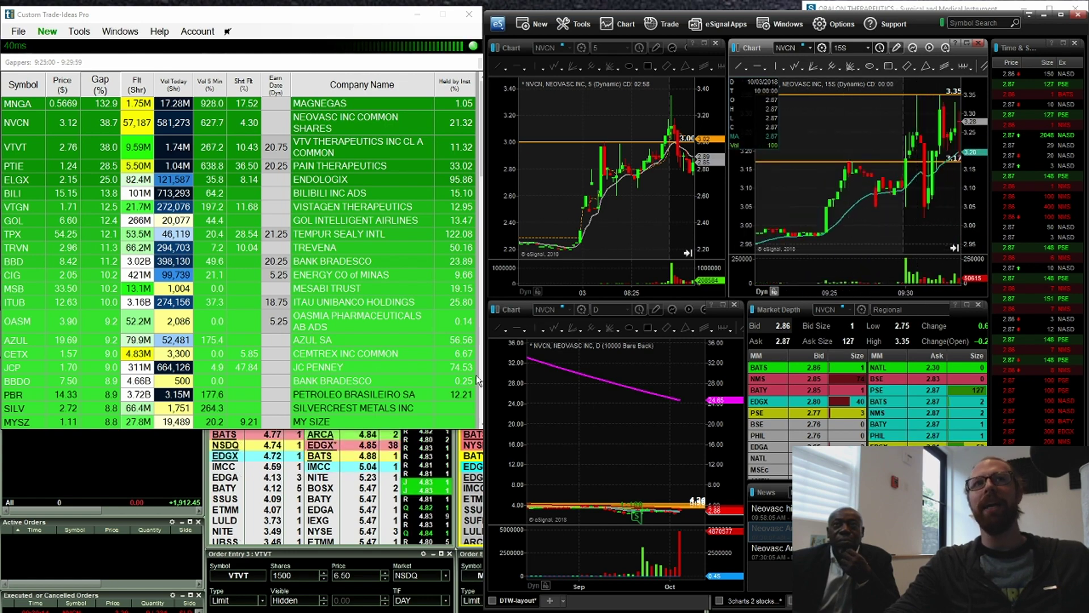
click(152, 464)
drag(232, 318, 233, 205)
Step: Mark the NVCN 3.12 fills, scroll to later VTVT executions, then return to eSignal
scroll(114, 511, up, 3)
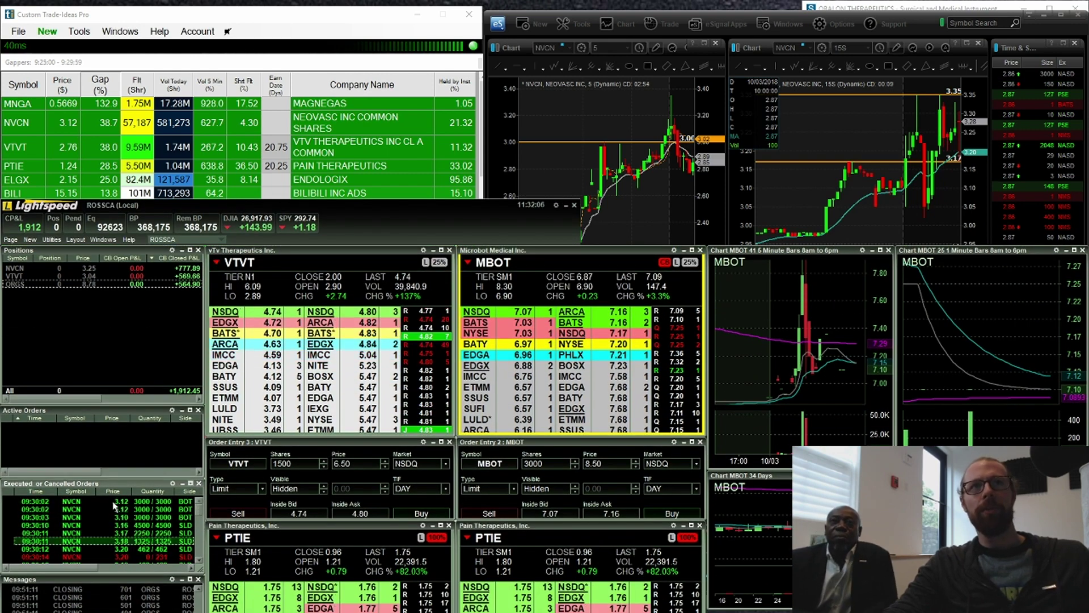
mouse_move(95, 502)
mouse_down()
mouse_move(110, 501)
mouse_move(91, 520)
mouse_up()
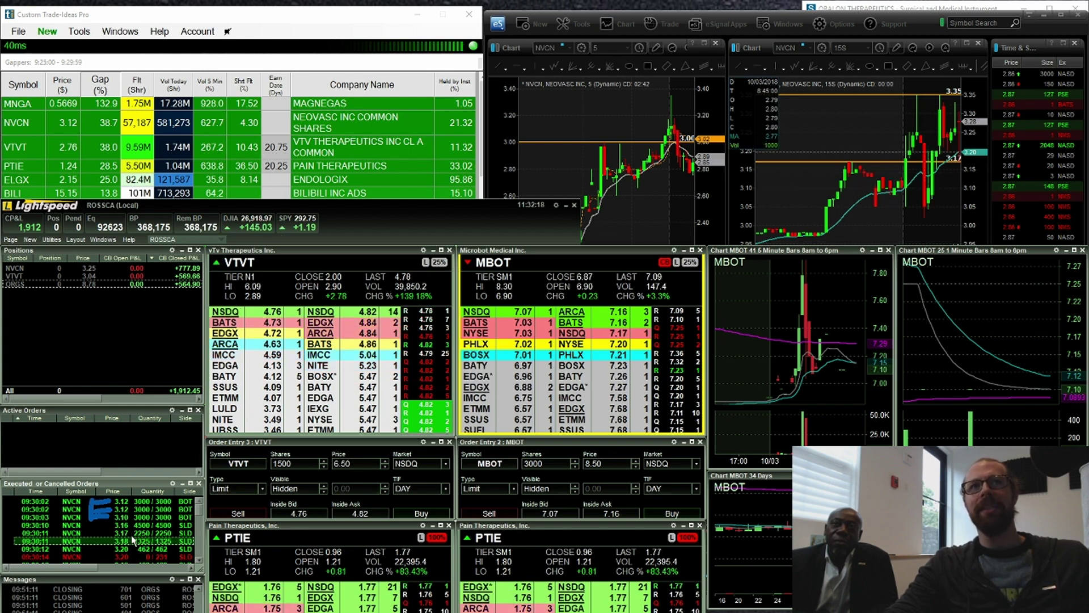
click(200, 562)
click(201, 562)
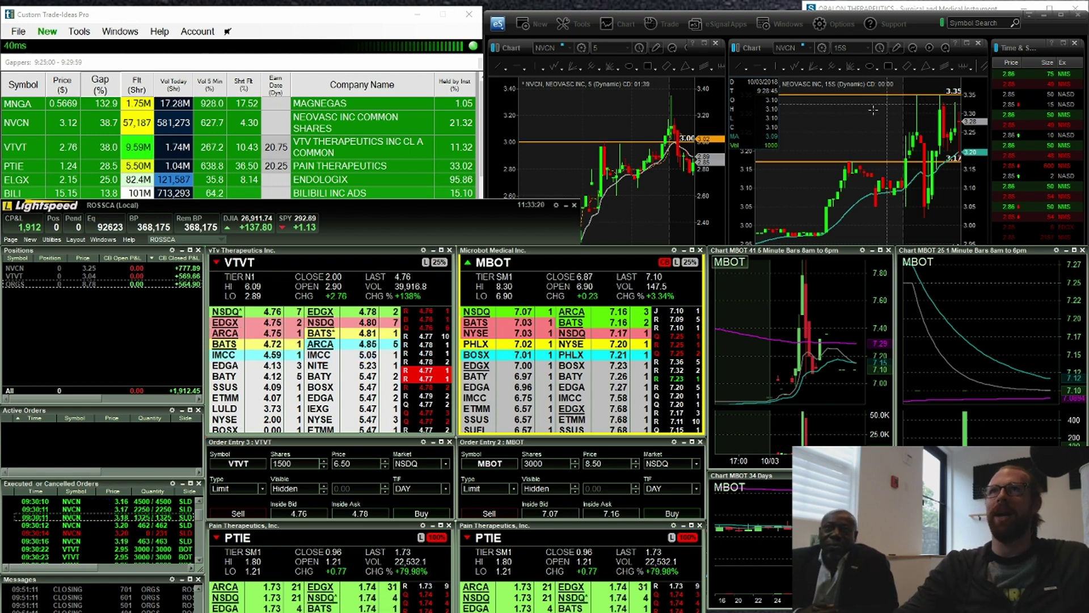
click(823, 130)
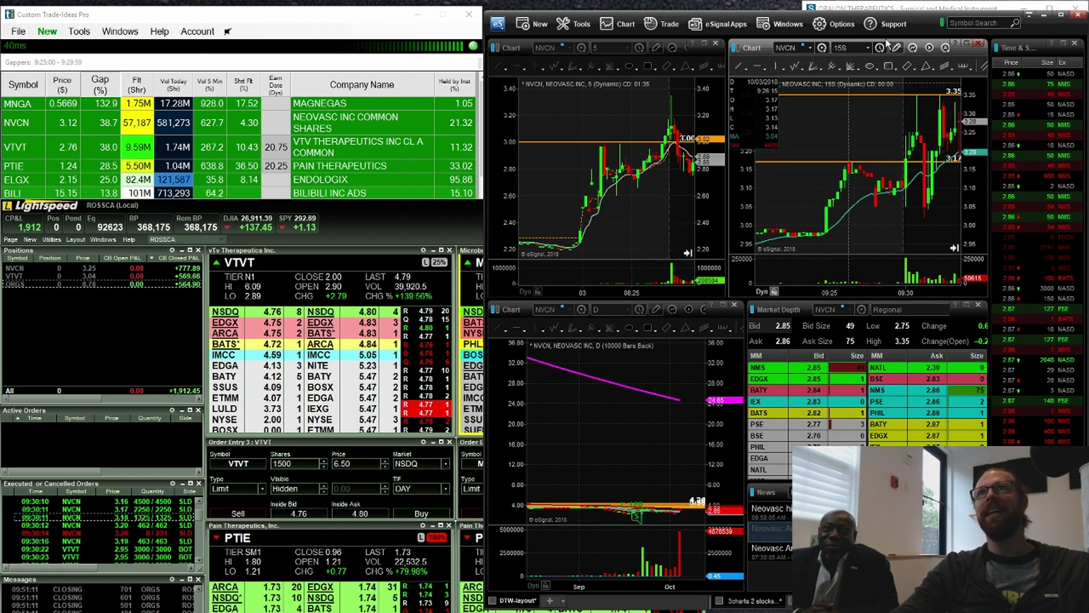
Step: Change the NVCN 15-second chart to 1-minute bars and pan back to earlier morning bars
text(1)
key(Return)
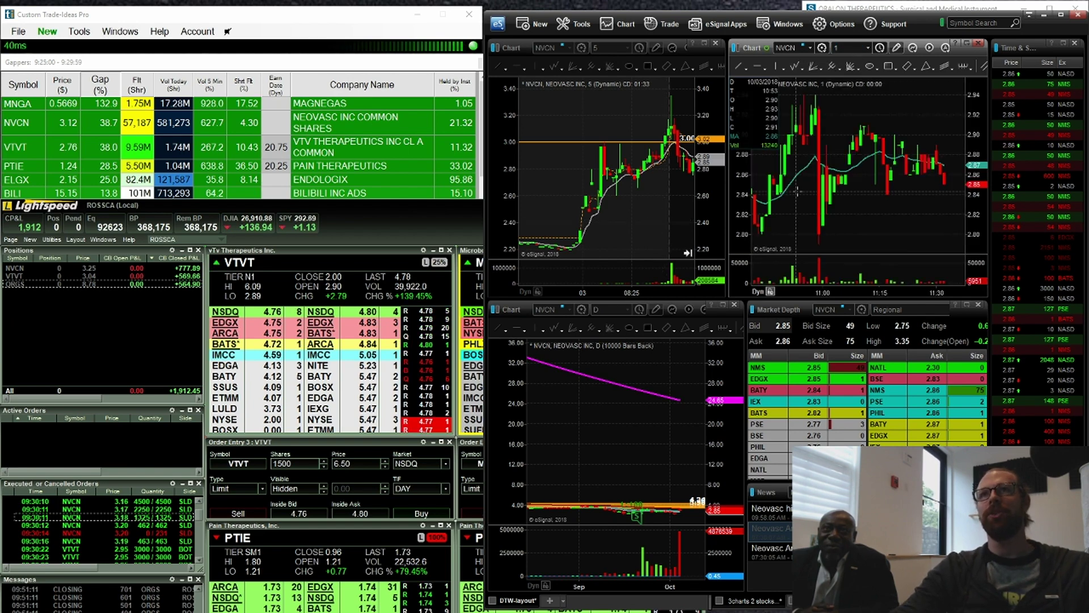
drag(788, 294, 833, 294)
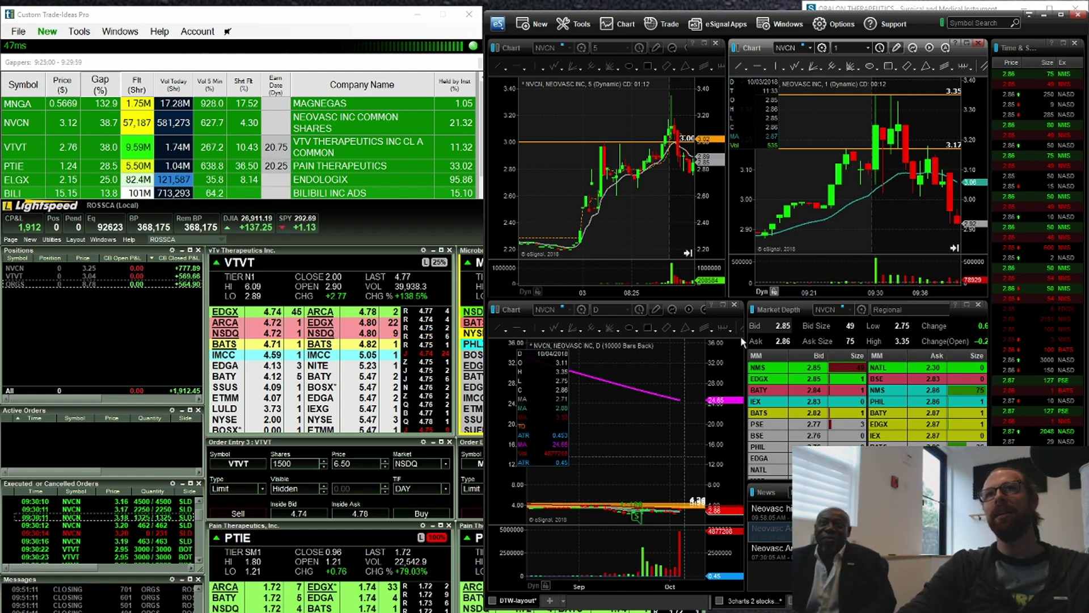
Step: Maximize the NVCN daily chart, shift it to recent prices, then load VTVT into it
double_click(727, 315)
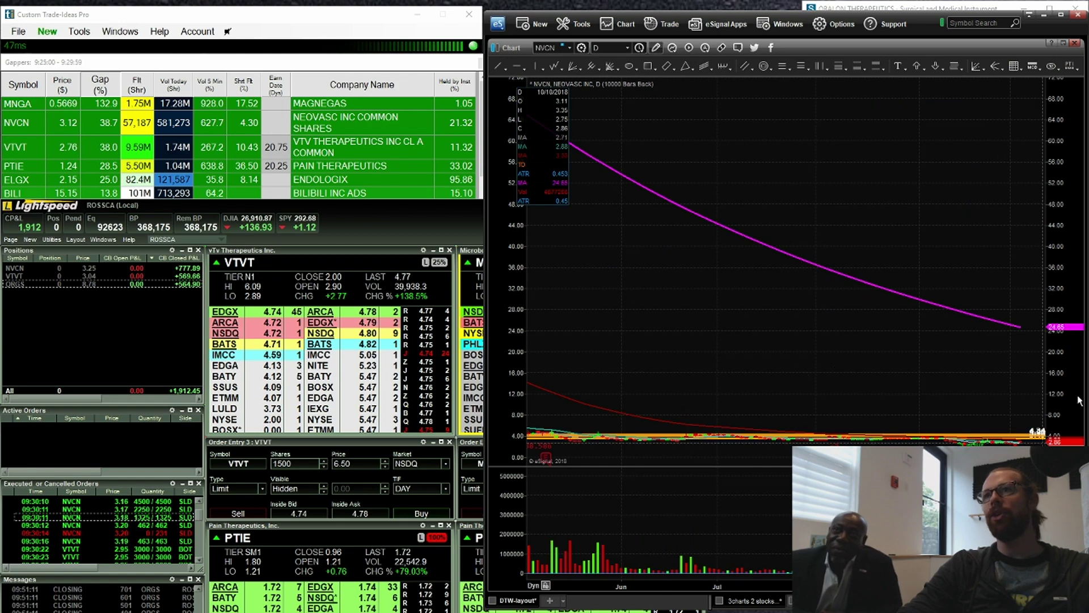
drag(926, 366, 973, 225)
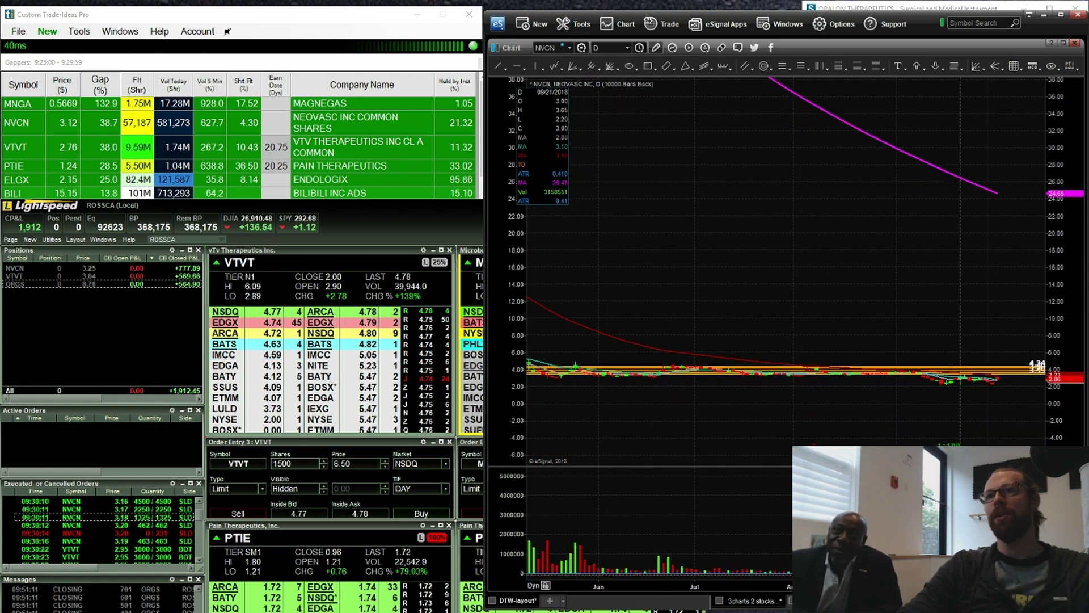
scroll(951, 271, up, 3)
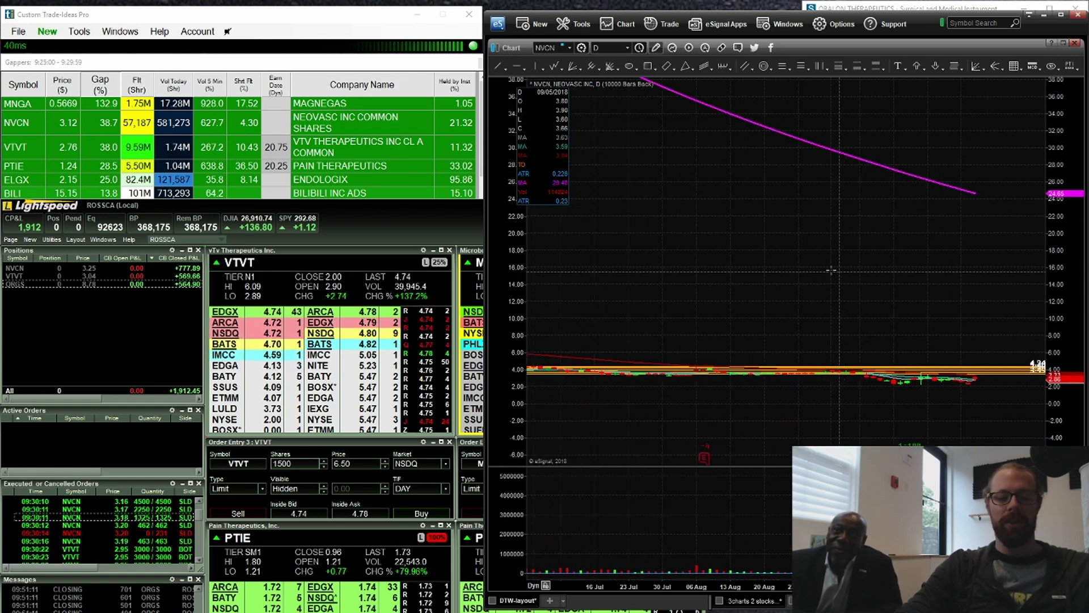
text(VTVT)
key(Return)
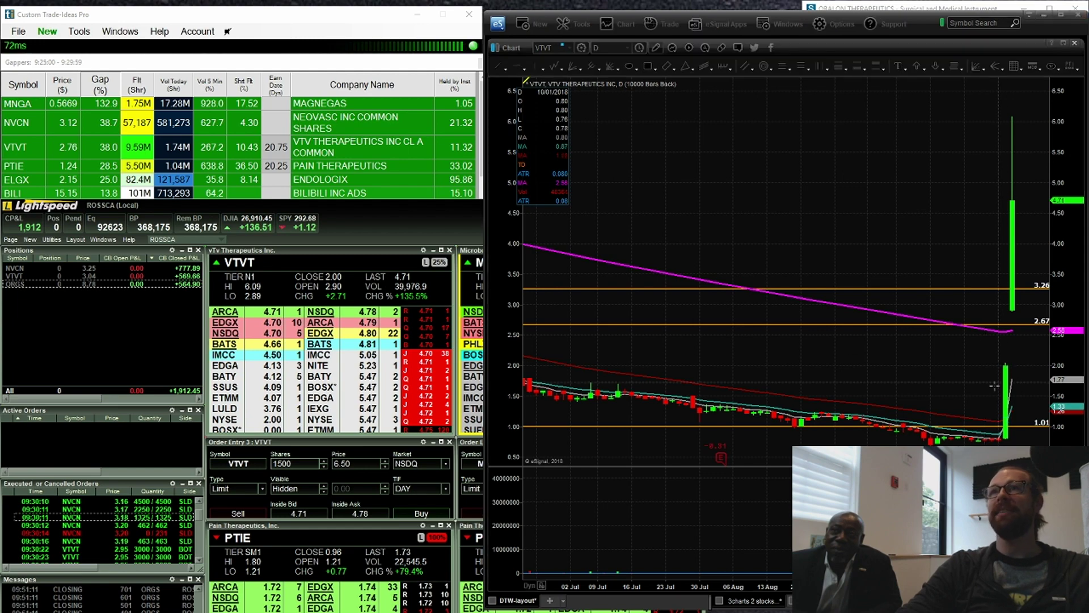
Step: Restore the VTVT multi-chart layout and rescale the 5-minute chart to show the morning run-up
double_click(892, 44)
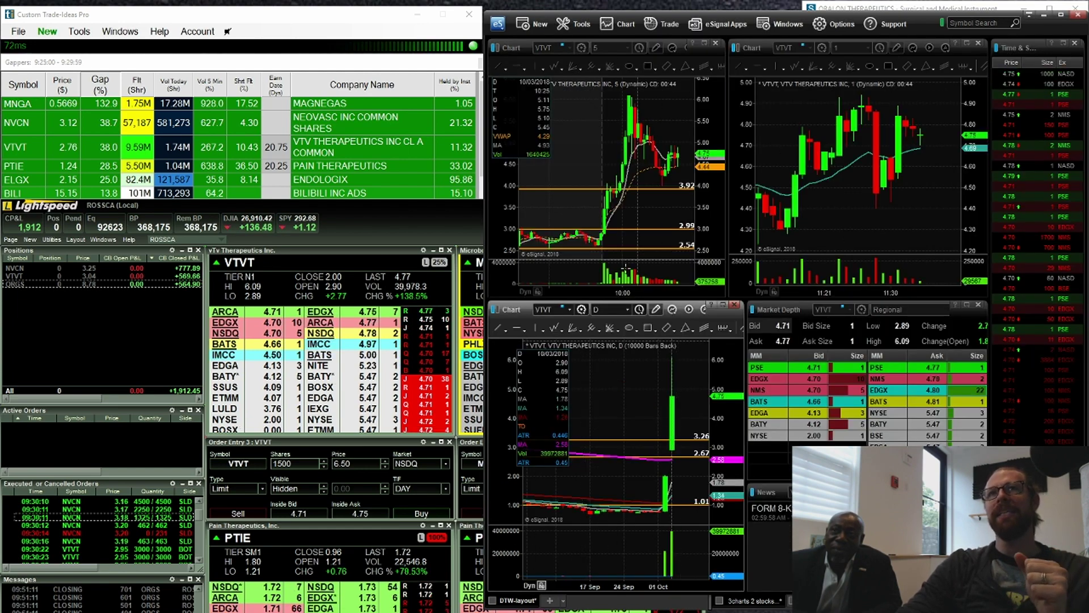
mouse_move(658, 289)
mouse_down()
mouse_move(634, 289)
mouse_move(650, 289)
mouse_up()
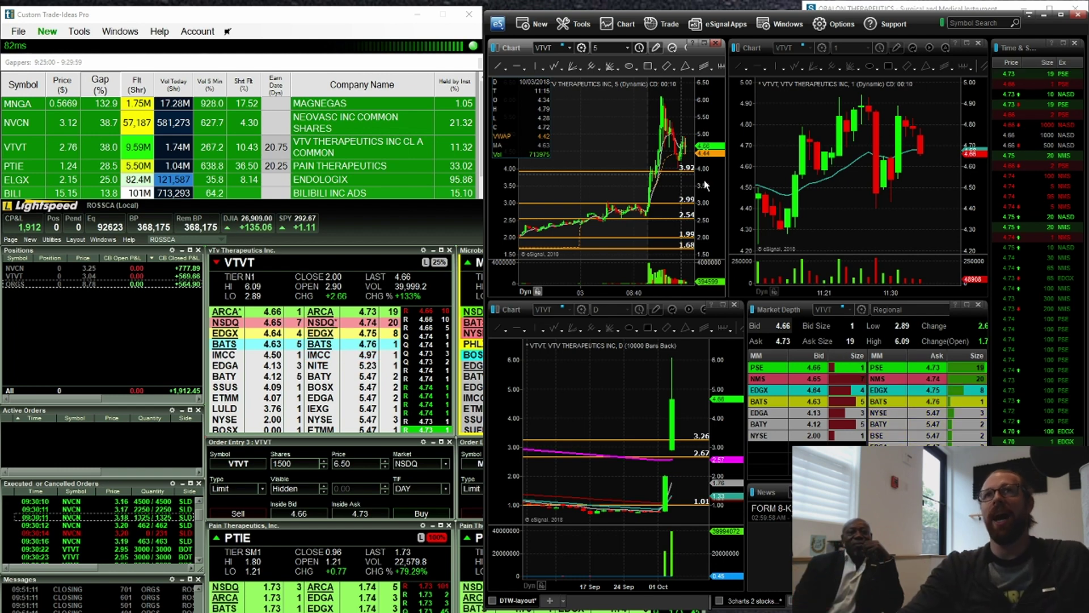
scroll(623, 282, up, 2)
scroll(624, 282, up, 2)
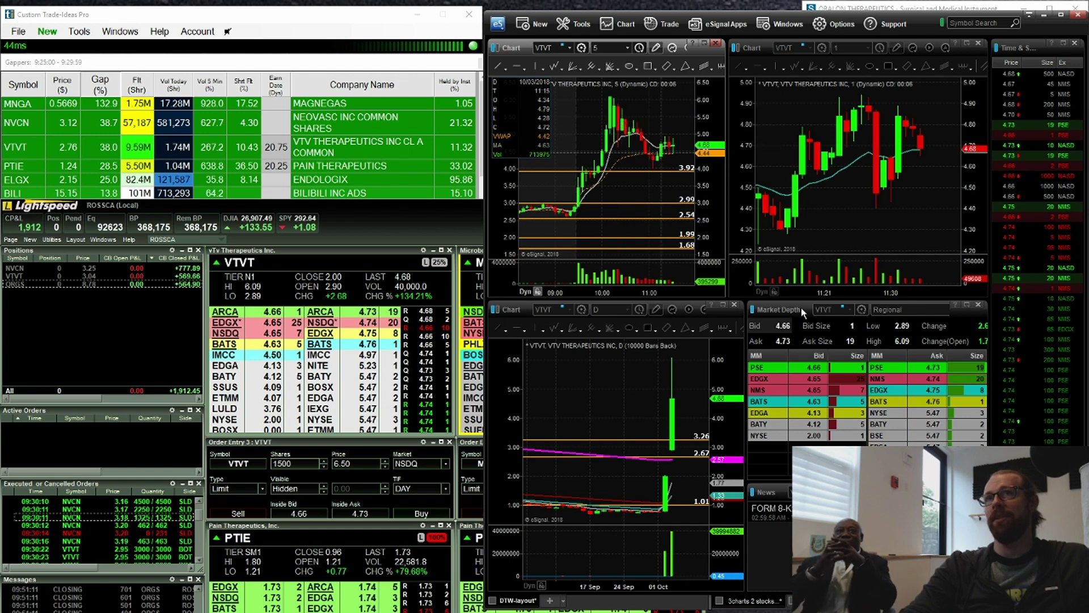
Step: Widen the 1- and 5-minute VTVT time axes and zoom the 1-minute chart onto the 09:30 opening bars
drag(795, 288, 961, 227)
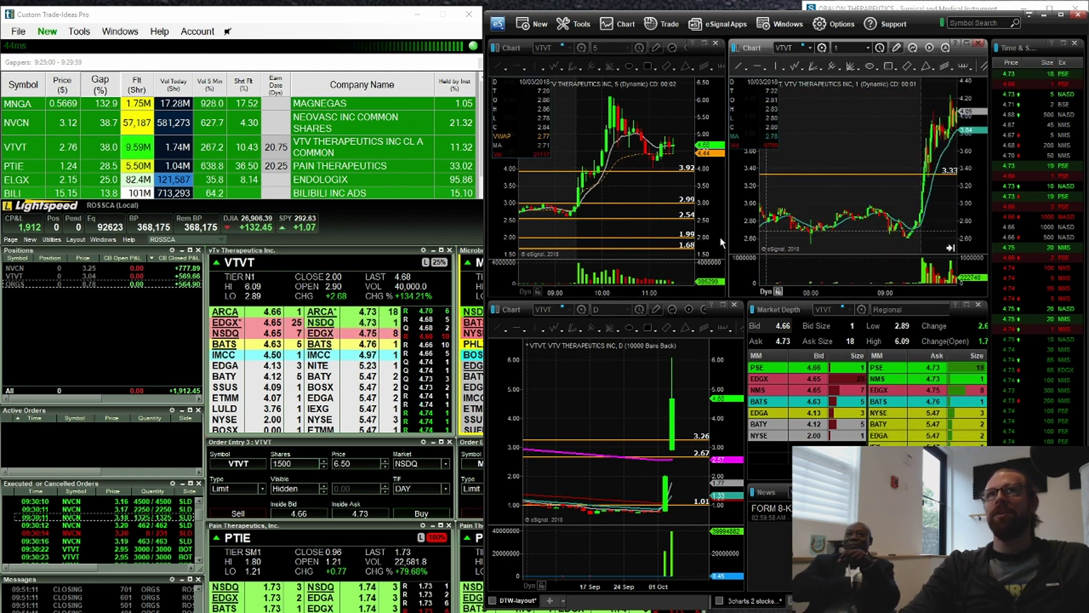
drag(590, 287, 740, 230)
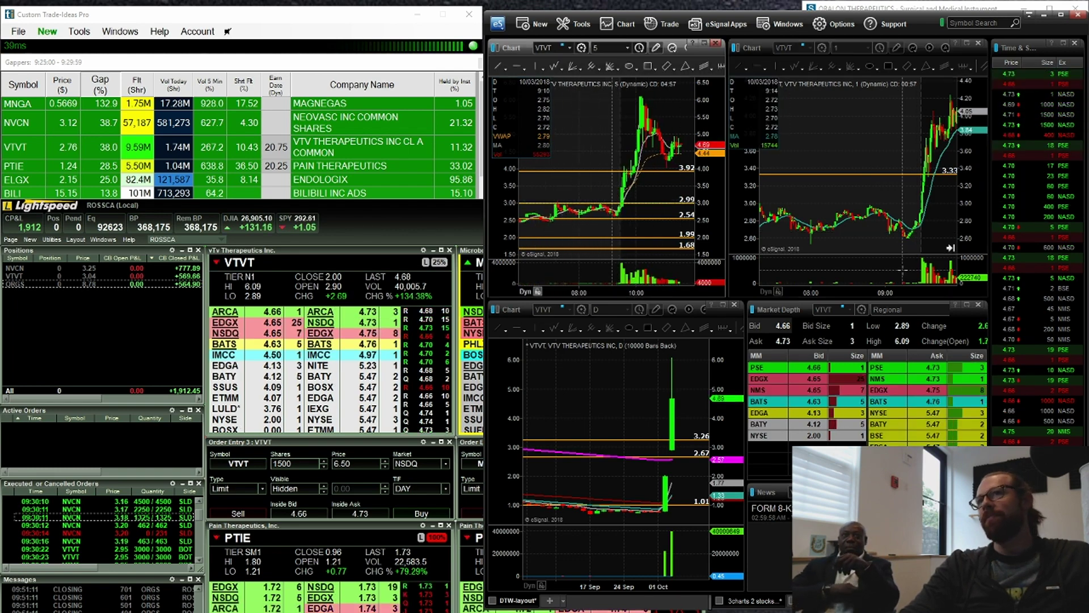
drag(894, 295, 855, 157)
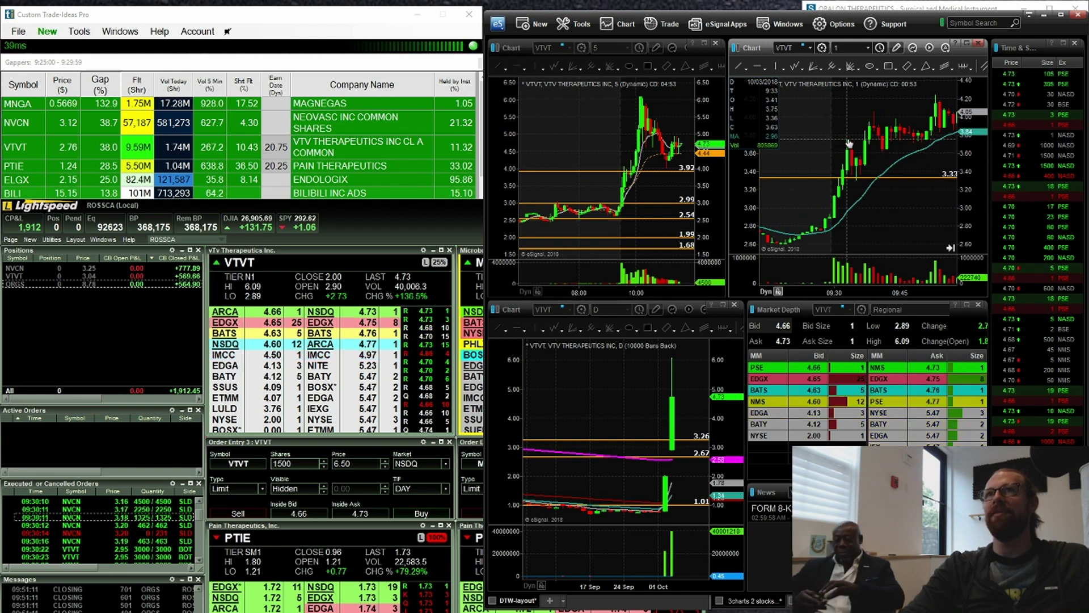
Step: Highlight the opening breakout, clear the marks, and widen the 5-minute chart's candles
mouse_move(832, 188)
mouse_down()
mouse_move(856, 188)
mouse_move(846, 174)
mouse_up()
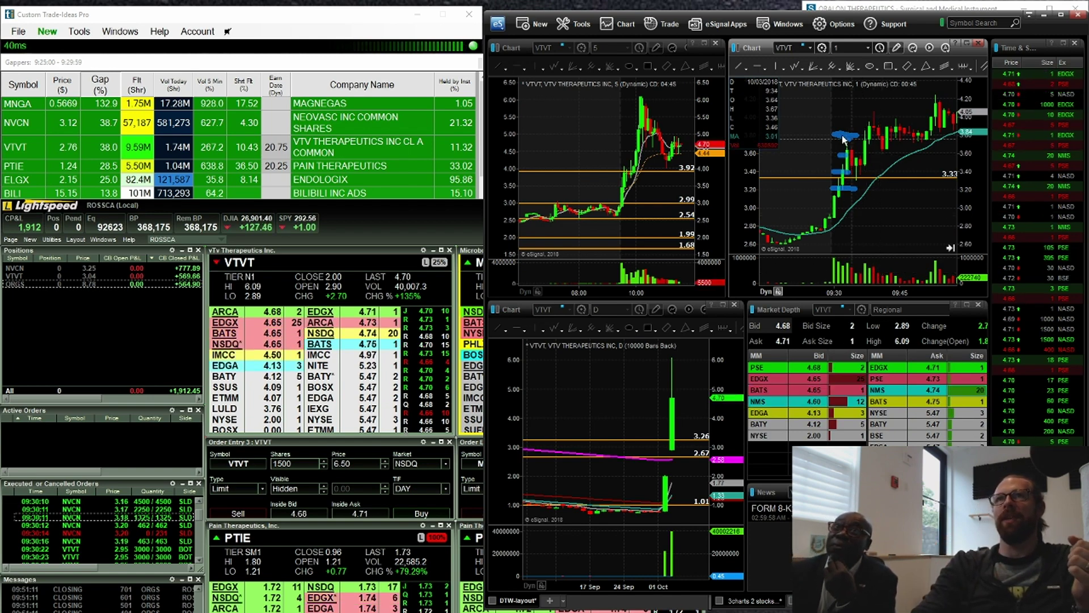
key(Escape)
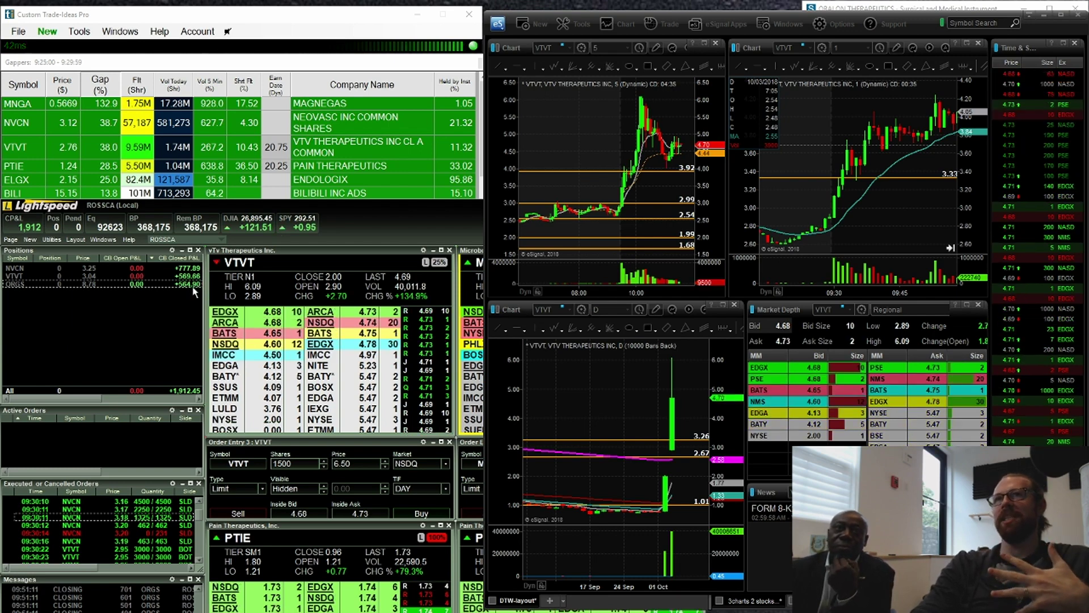
click(238, 264)
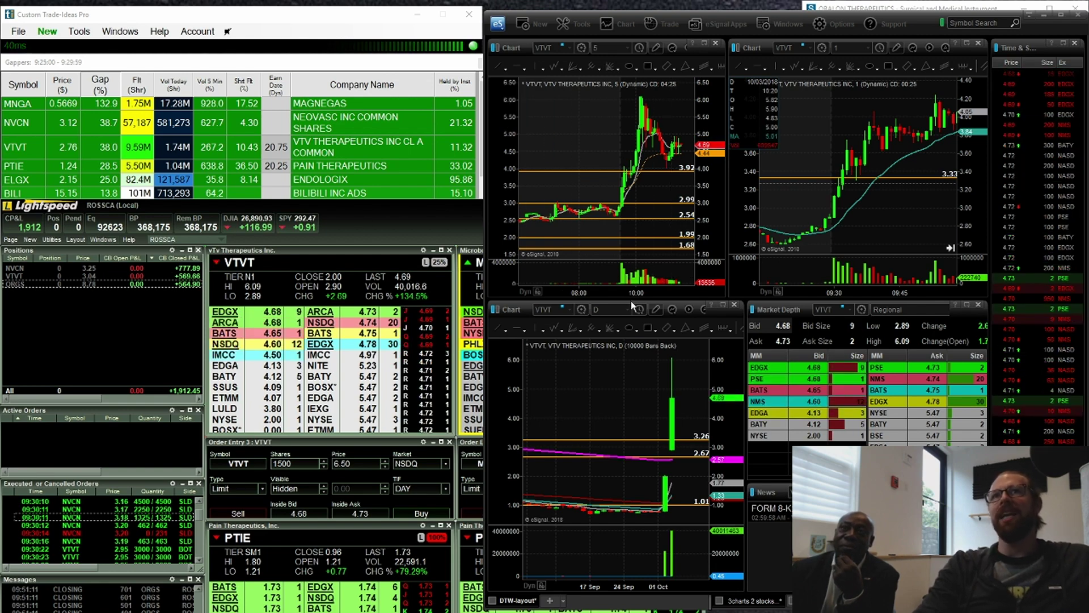
drag(637, 292, 622, 289)
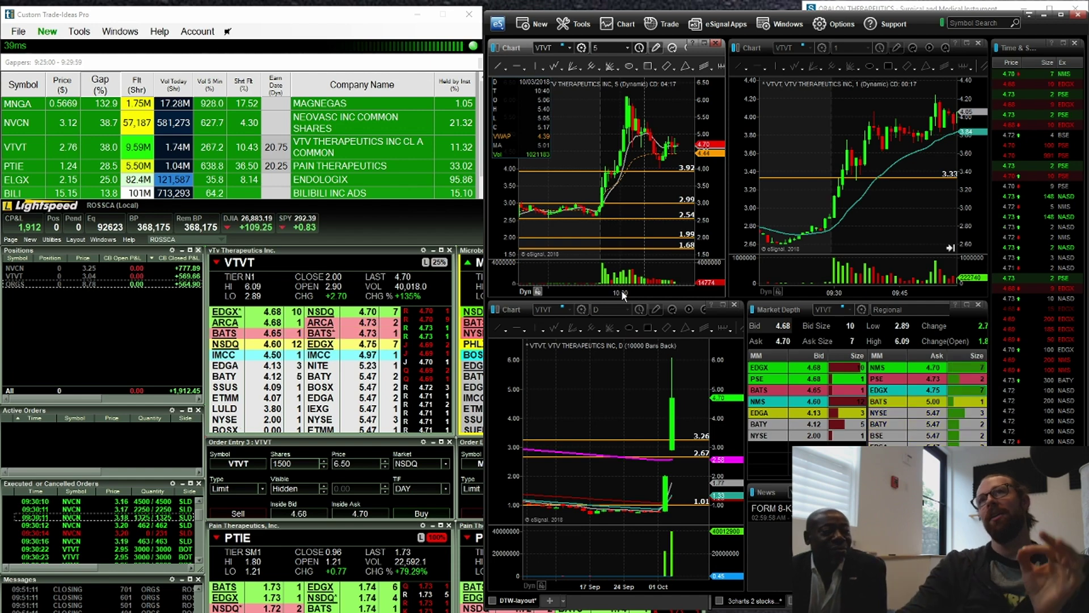
Step: Scroll the 1-minute VTVT chart forward and zoom onto the run toward the 6.10 high
click(899, 200)
scroll(899, 200, down, 5)
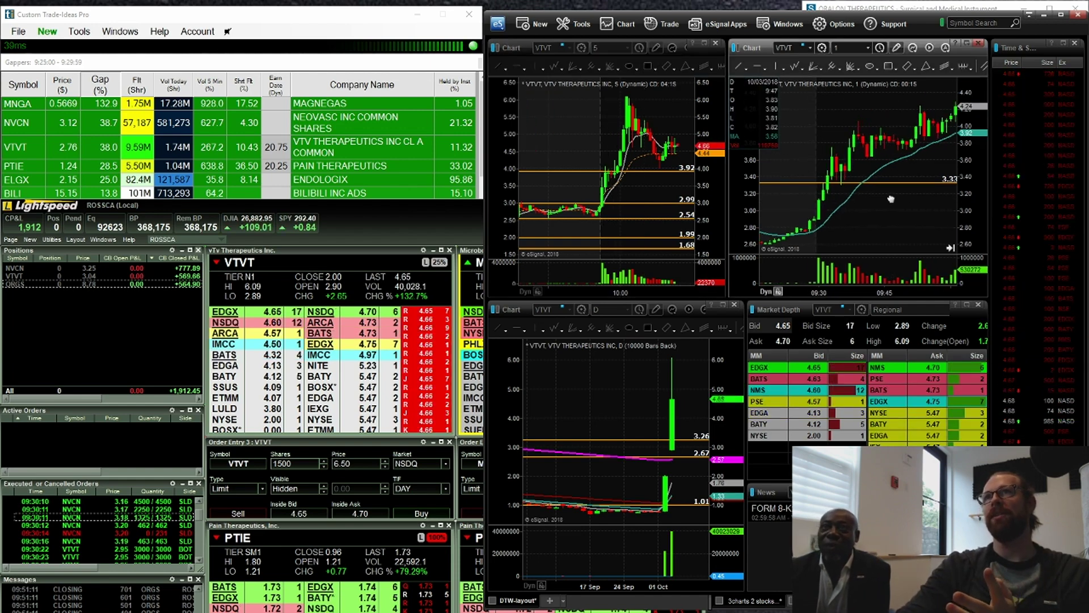
scroll(855, 202, down, 2)
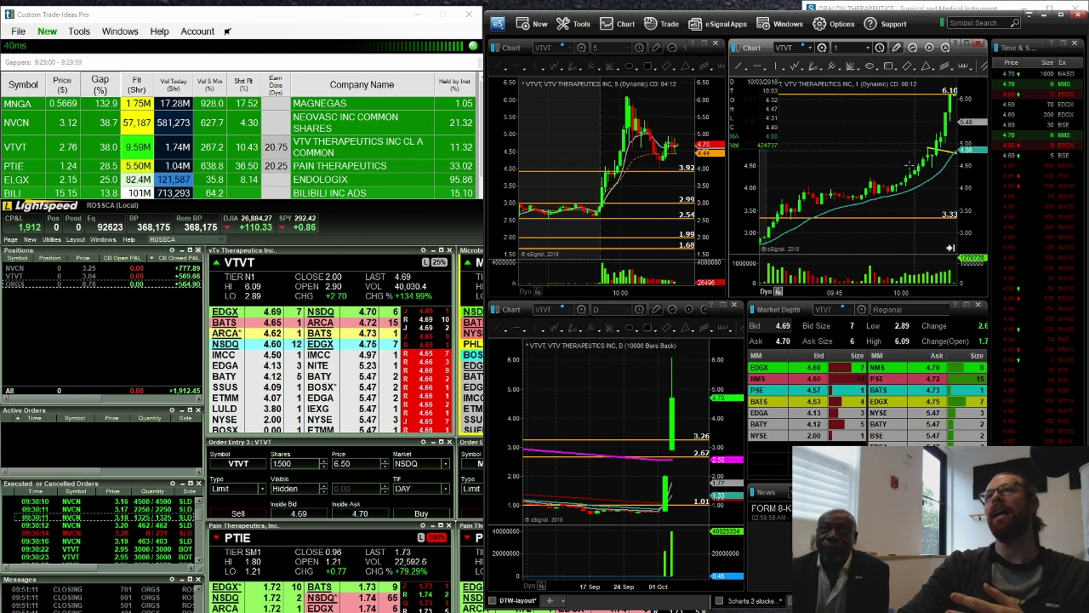
drag(890, 291, 841, 291)
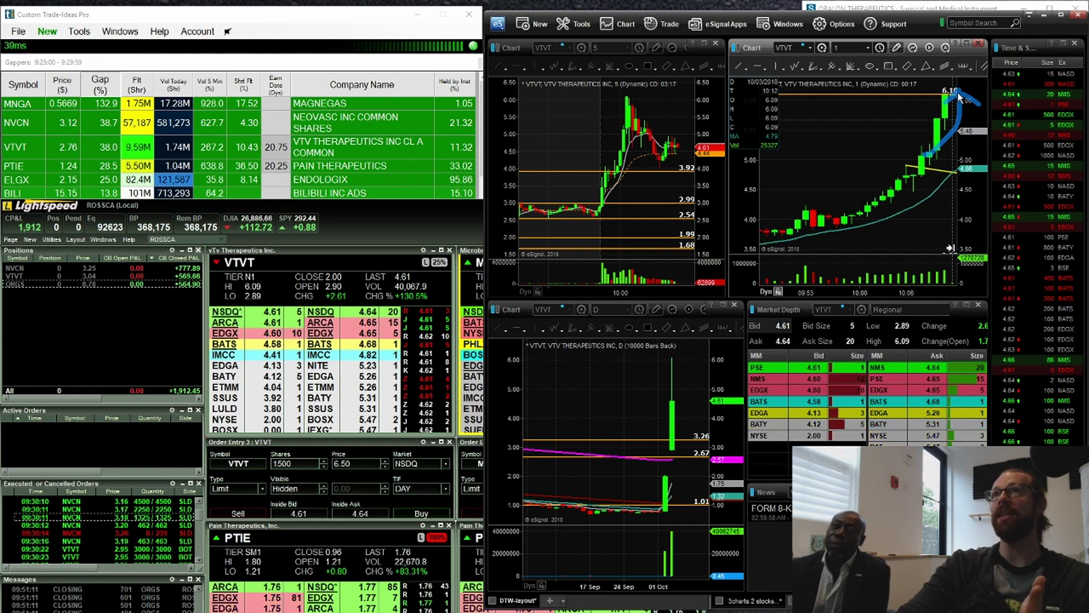
Step: Erase the chart annotation and rescale the 5-minute chart's time axis
key(Escape)
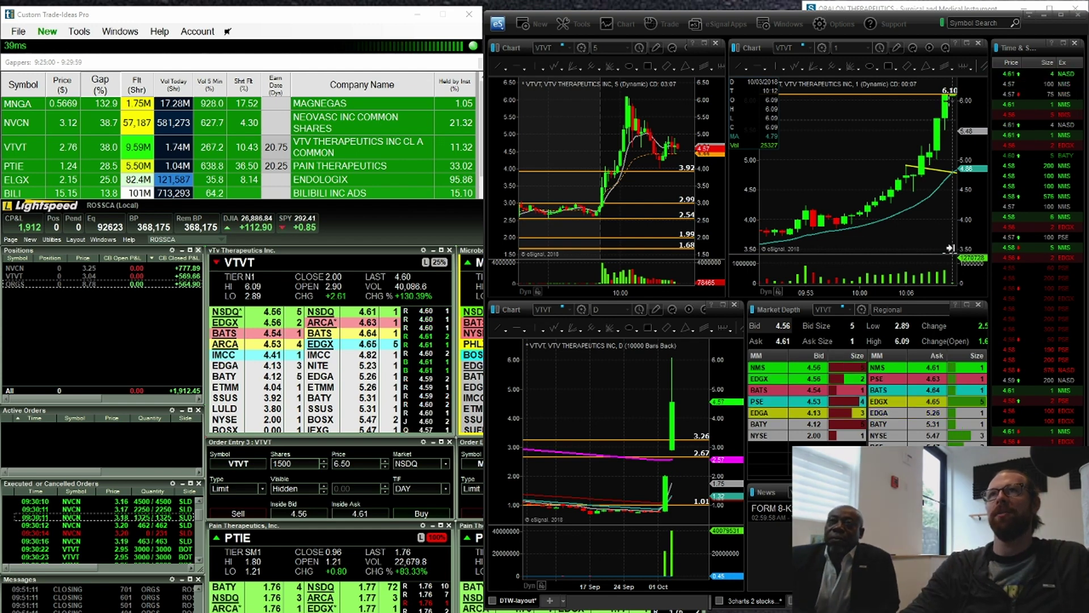
click(927, 124)
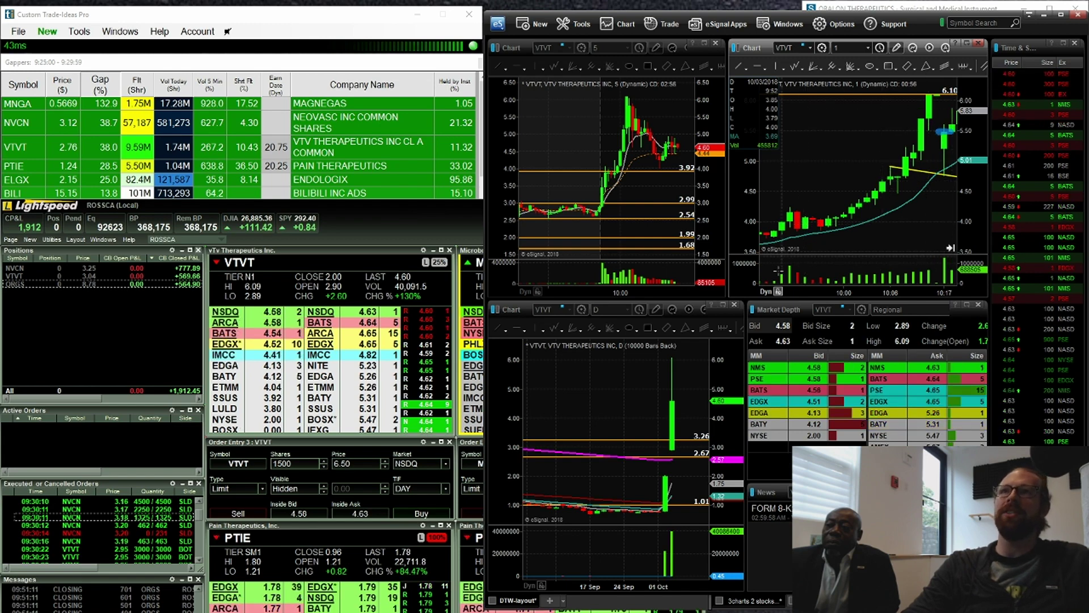
drag(595, 293, 562, 285)
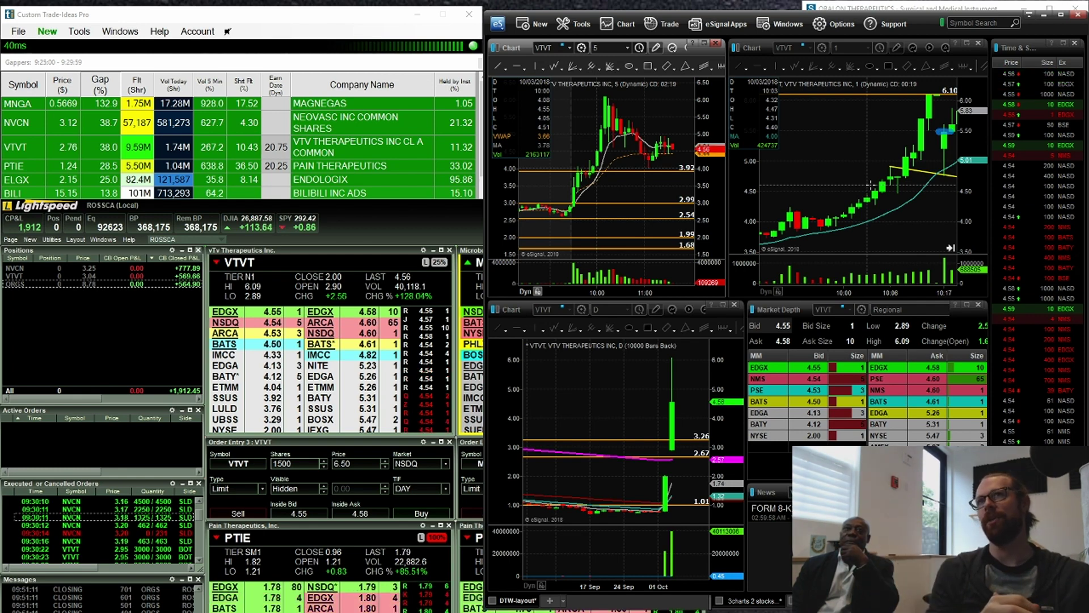
Step: Stretch the 1-minute VTVT chart's bars wider and drag the Gappers list over the charts
click(929, 114)
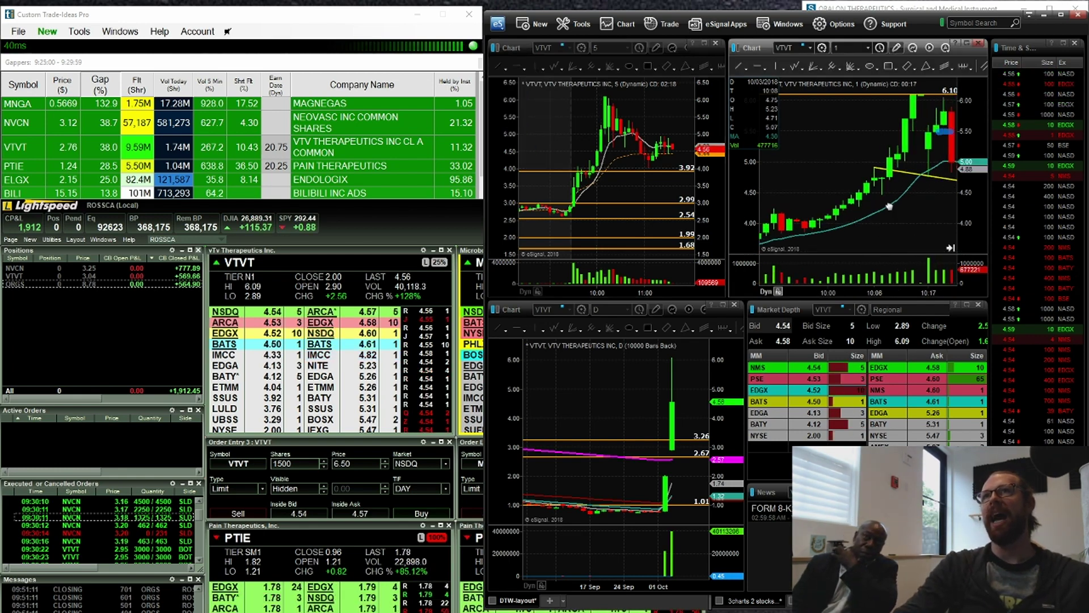
click(970, 107)
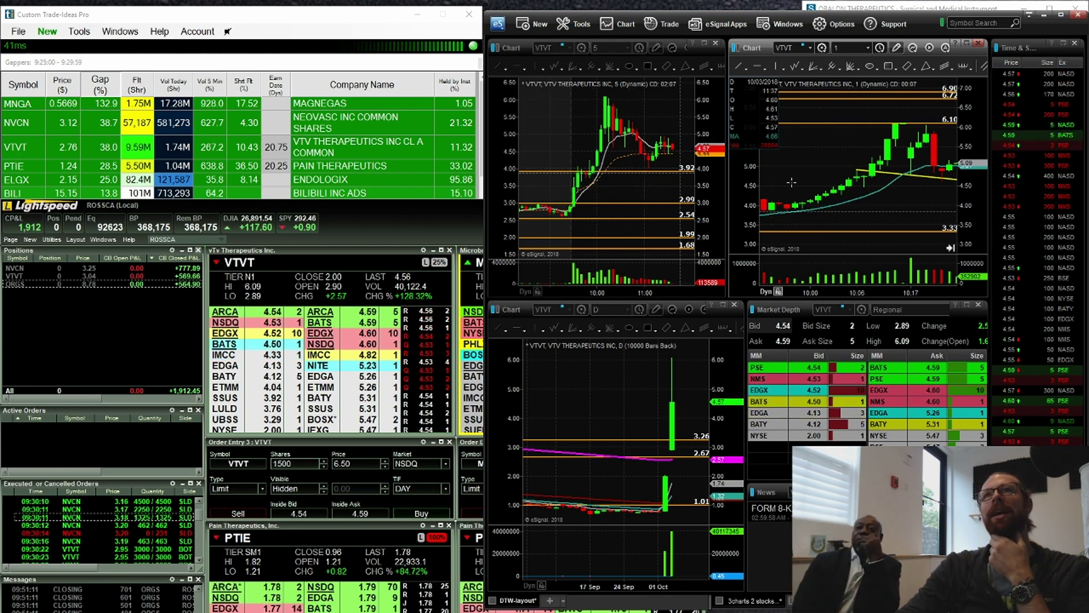
drag(799, 291, 854, 285)
drag(202, 68, 687, 68)
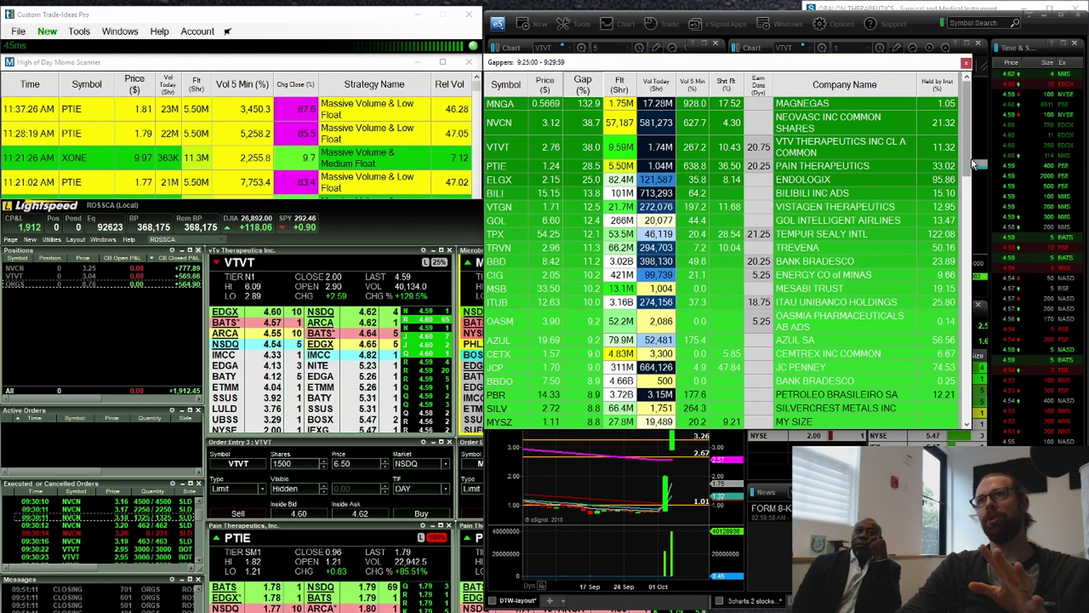
Step: Bring the eSignal charts in front of the Gappers list
click(977, 180)
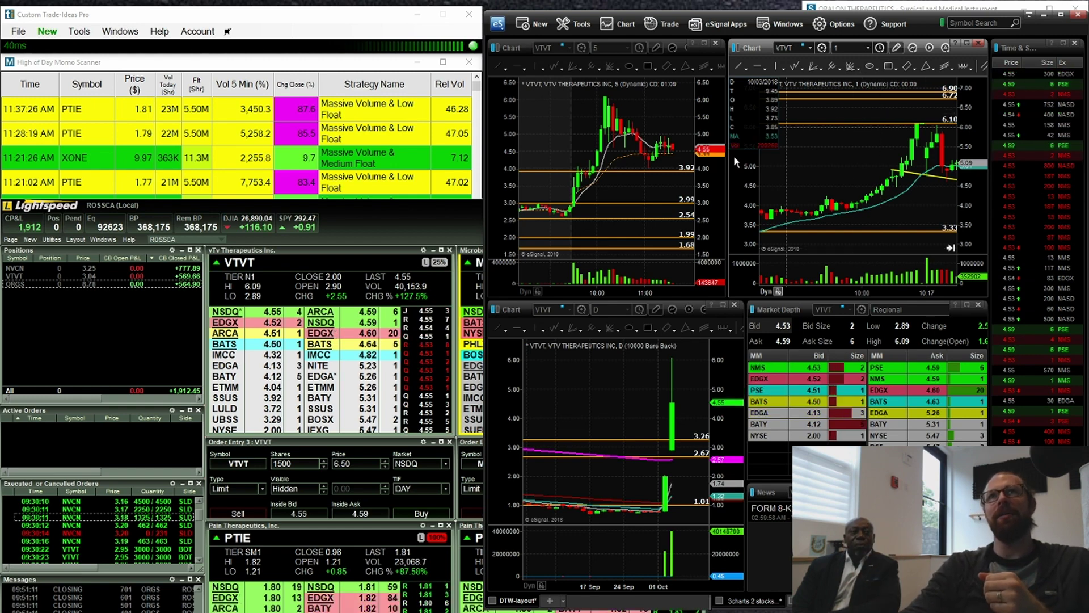
Step: Bring the High of Day Momo Scanner forward, select the 11:21:02 PTIE alert, and start scrolling back
click(311, 74)
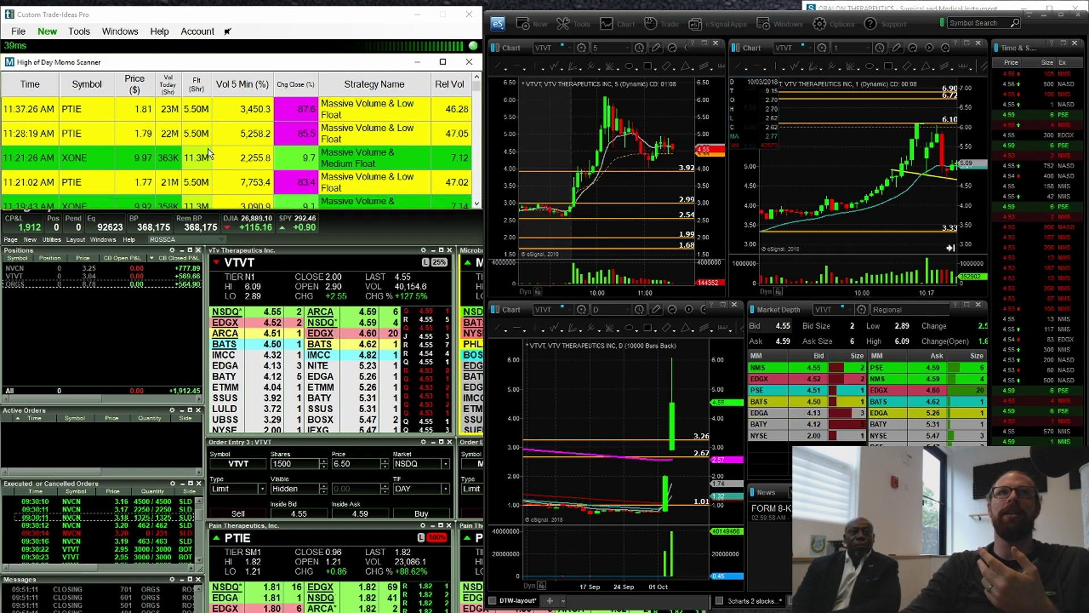
click(152, 181)
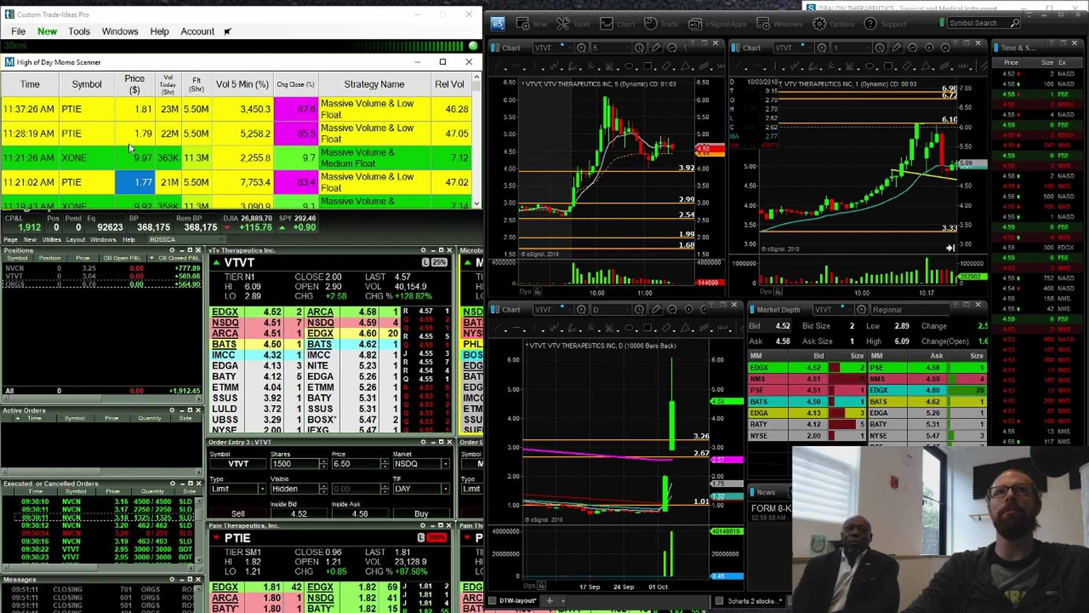
scroll(128, 144, down, 5)
scroll(128, 144, down, 3)
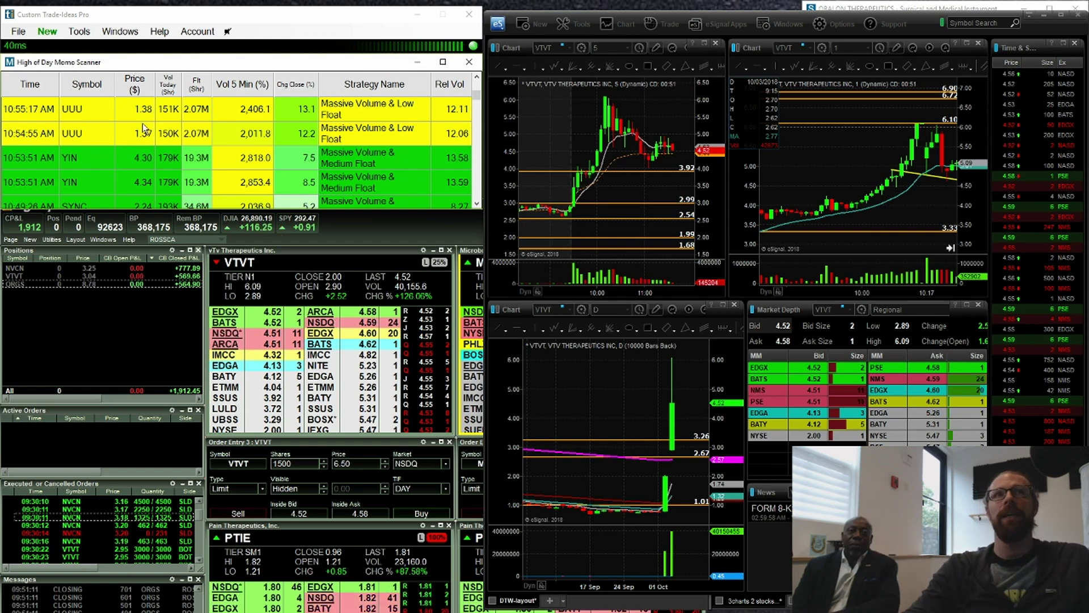
scroll(153, 164, down, 5)
scroll(153, 162, down, 8)
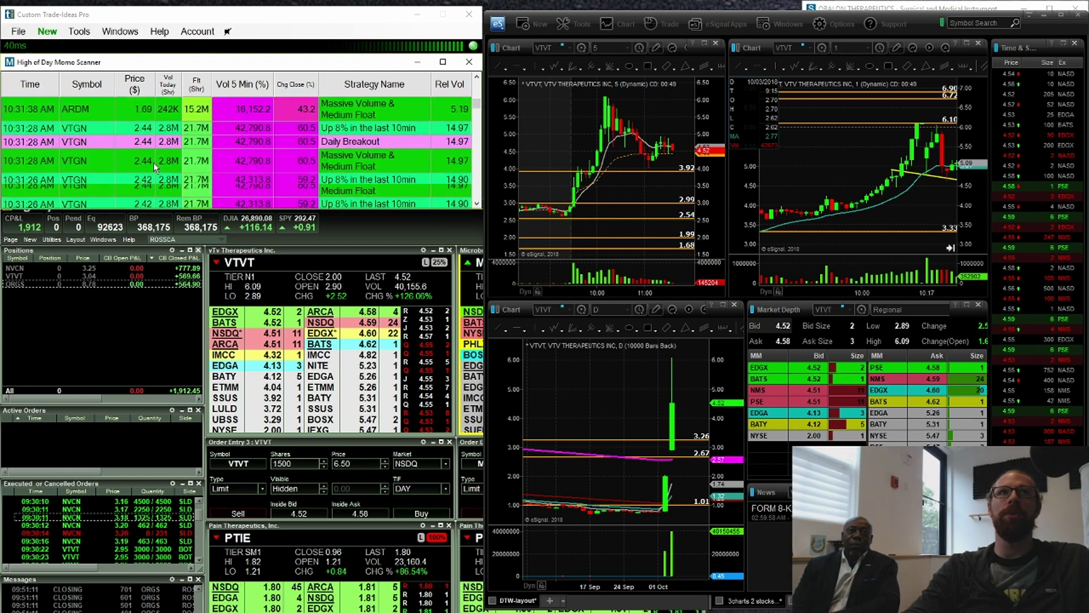
scroll(153, 163, down, 8)
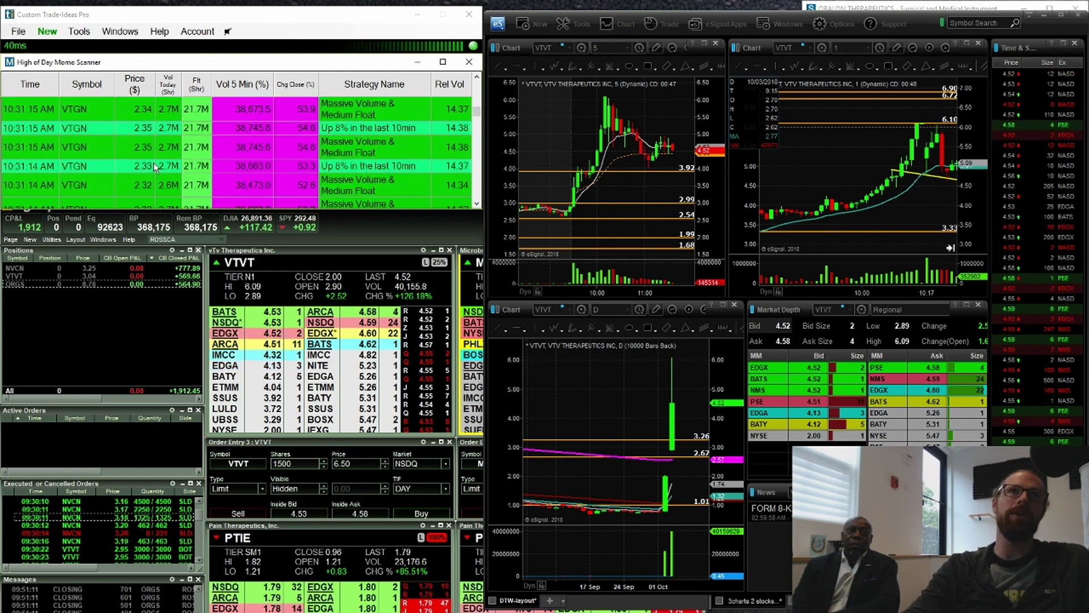
Step: Scroll further back to the 9:50 AM ORGS alerts and focus the eSignal 1-minute chart
scroll(153, 163, down, 8)
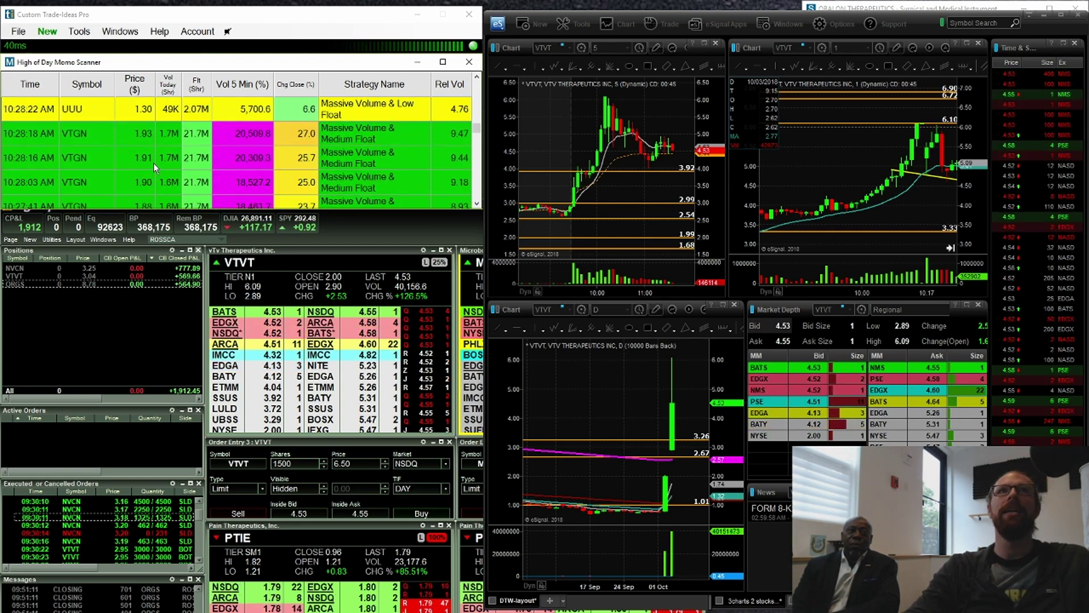
scroll(153, 162, down, 6)
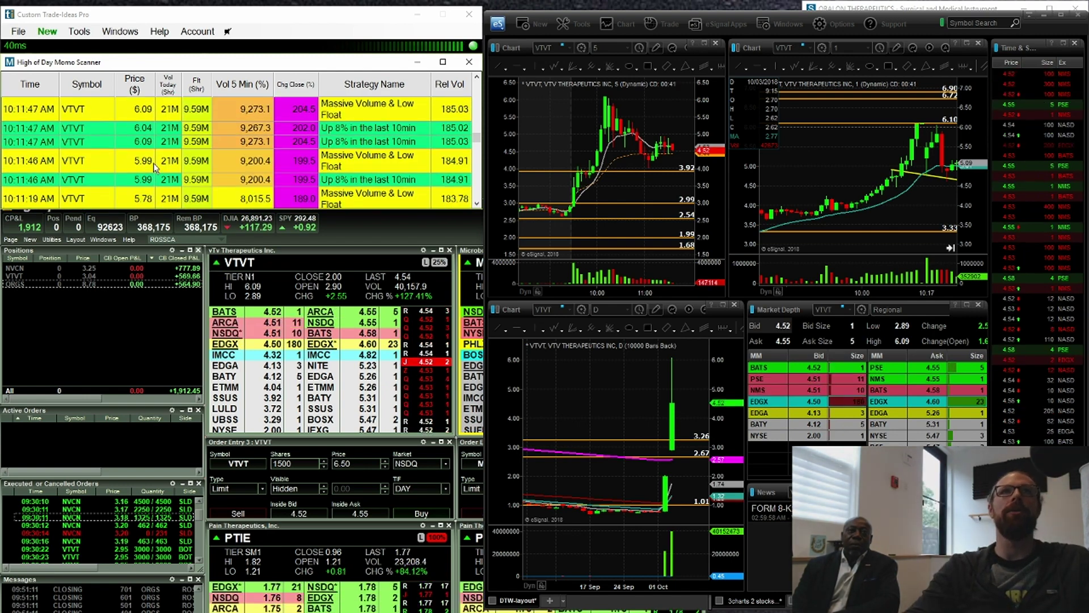
scroll(154, 162, down, 3)
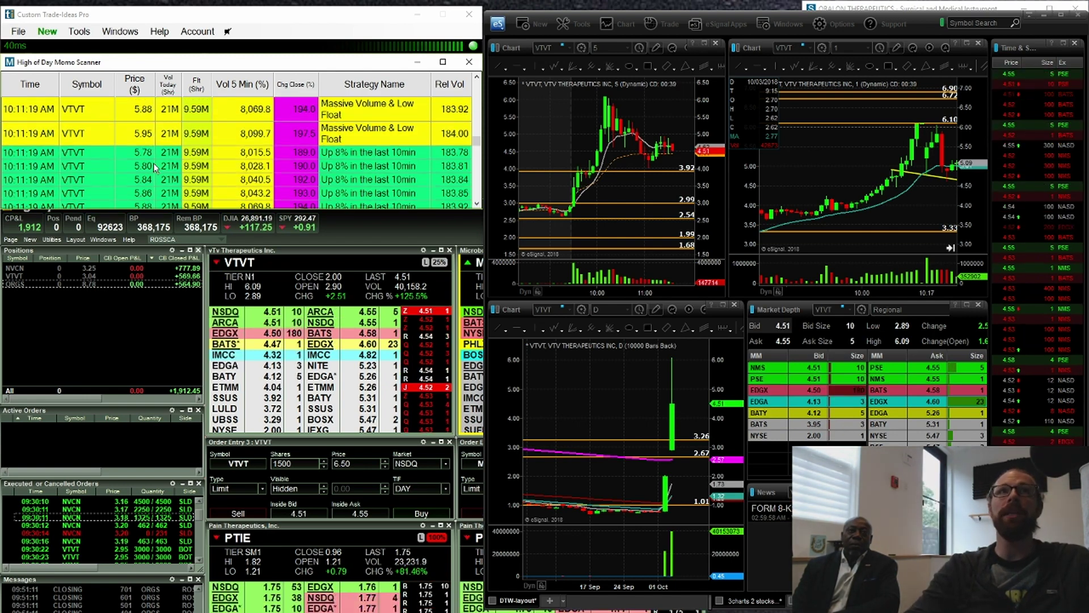
scroll(153, 162, down, 3)
scroll(154, 167, down, 10)
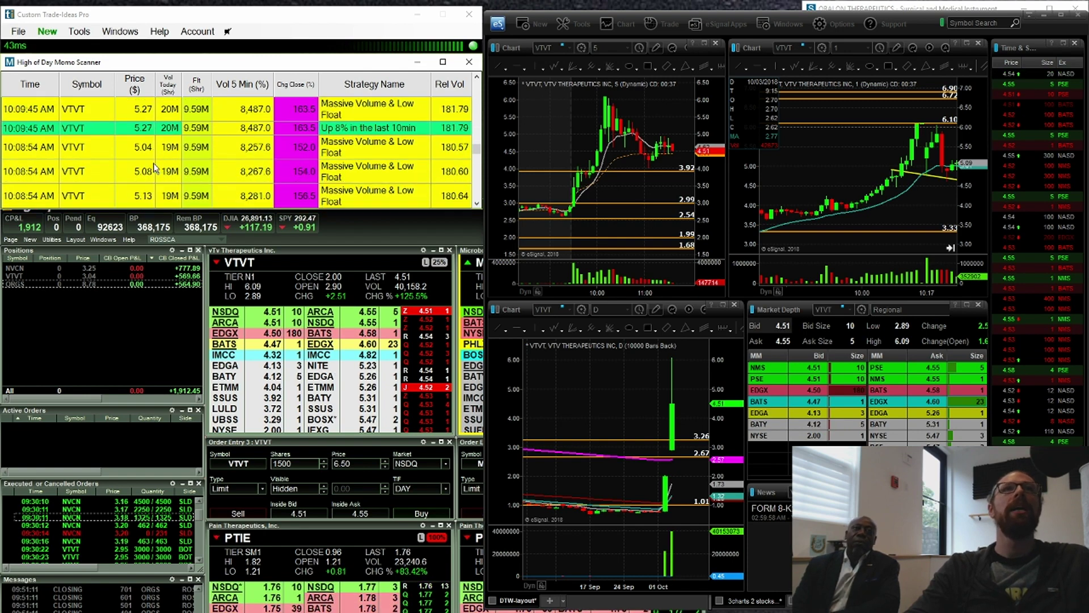
scroll(154, 167, down, 10)
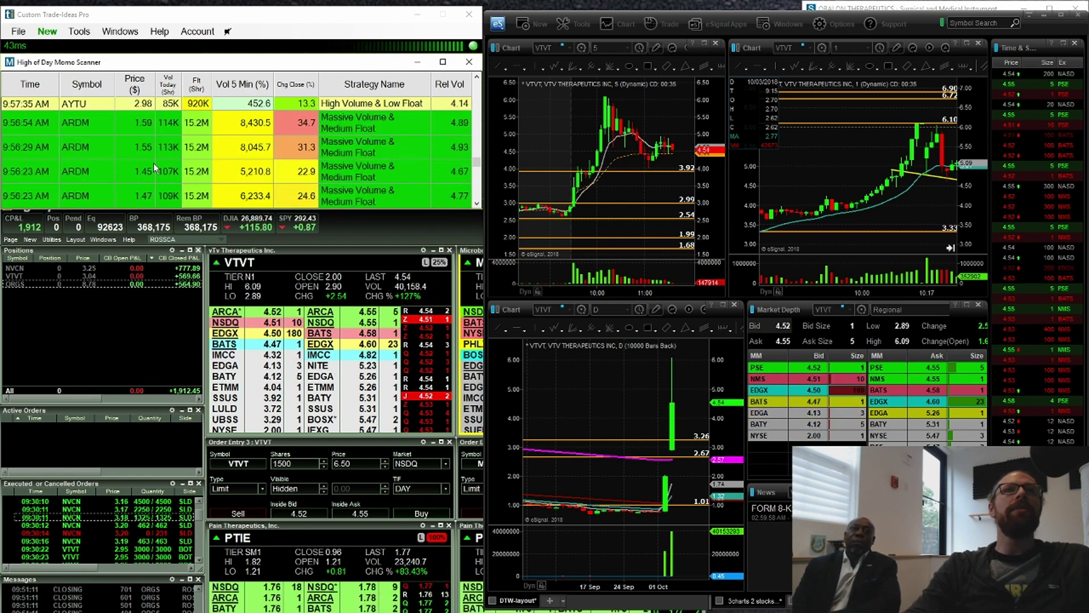
scroll(154, 167, down, 10)
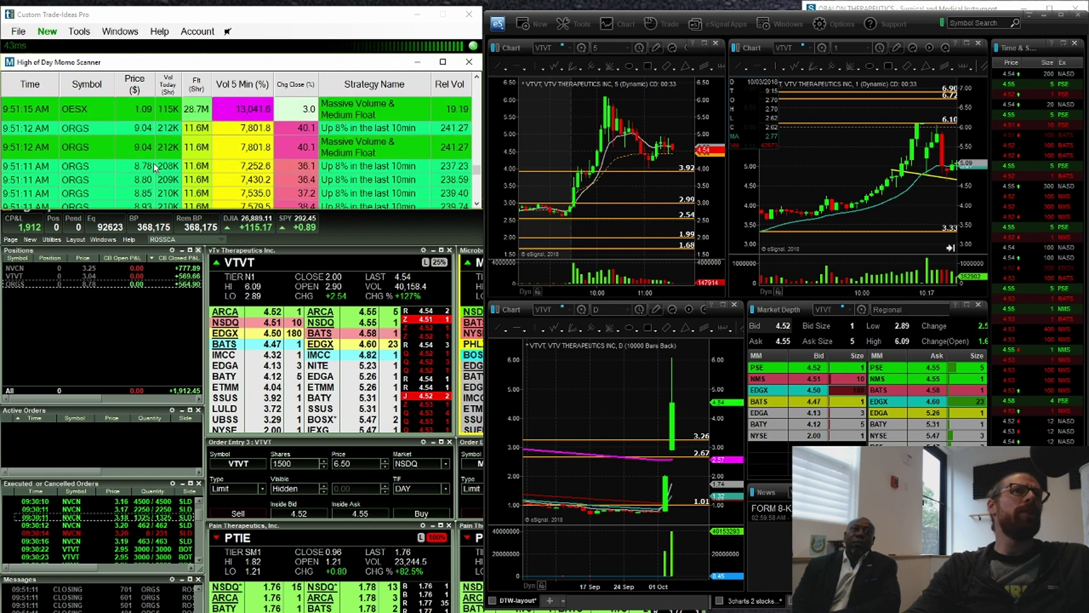
scroll(155, 167, down, 10)
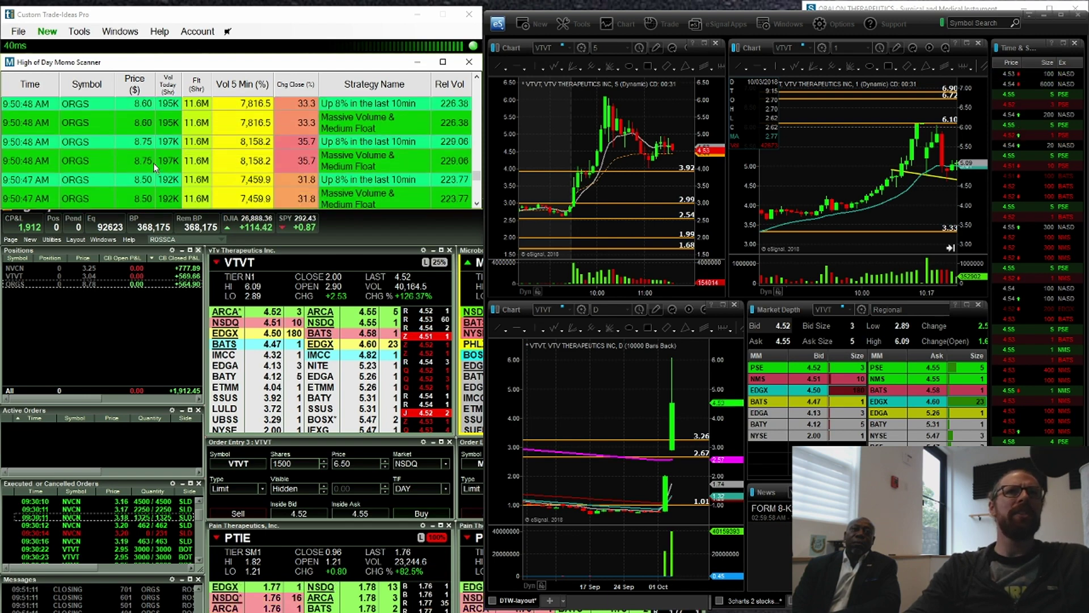
click(803, 147)
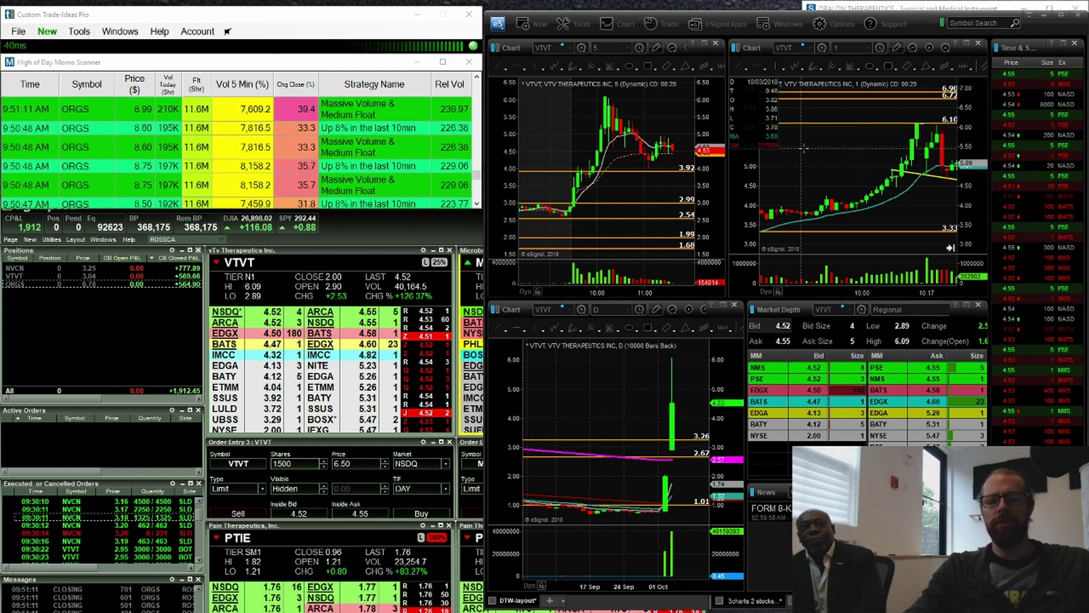
Step: Load ORGS into the linked charts, bring the recent 1-minute bars into view, and draw a line near 8.50
key(Return)
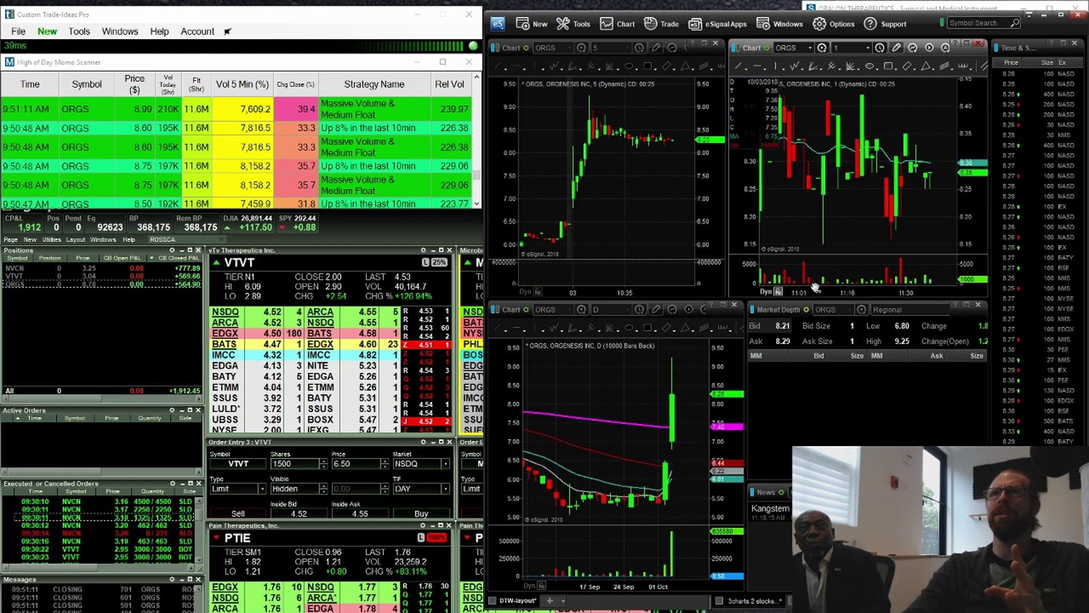
drag(851, 225, 991, 227)
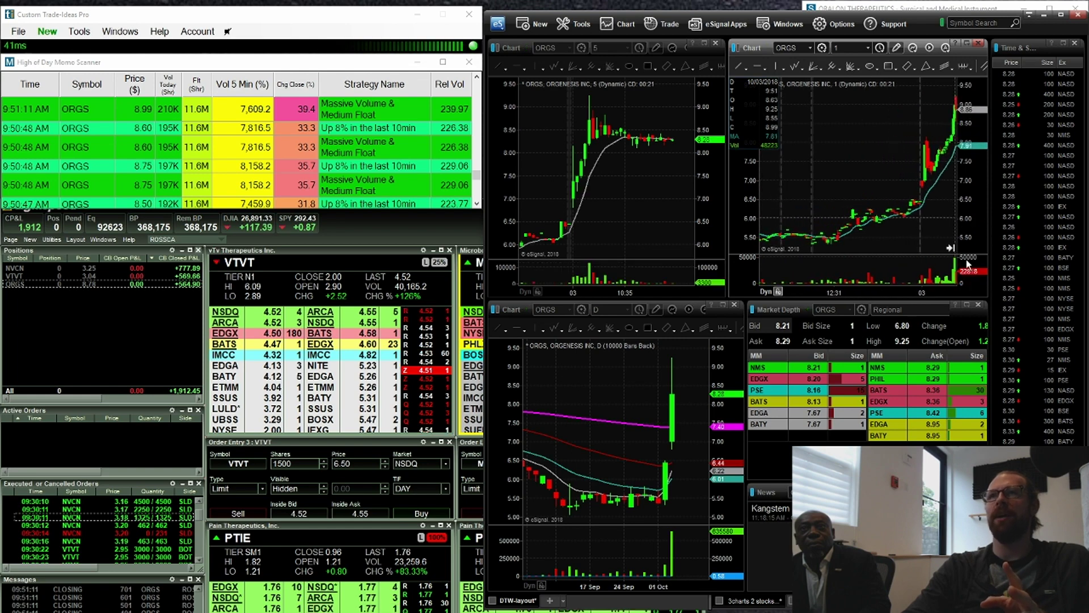
drag(932, 288, 831, 170)
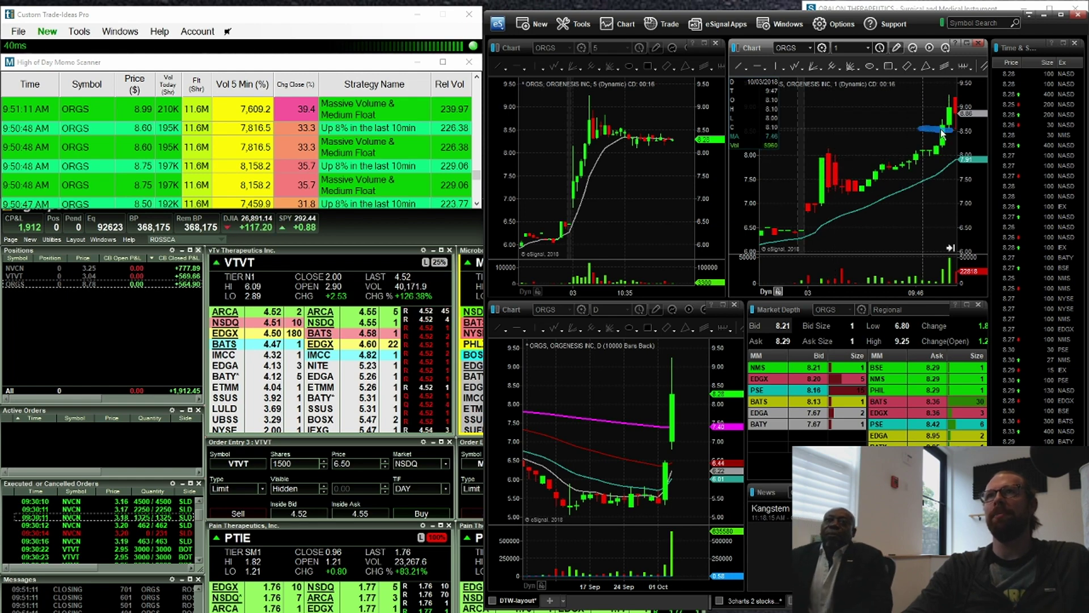
drag(916, 128, 948, 132)
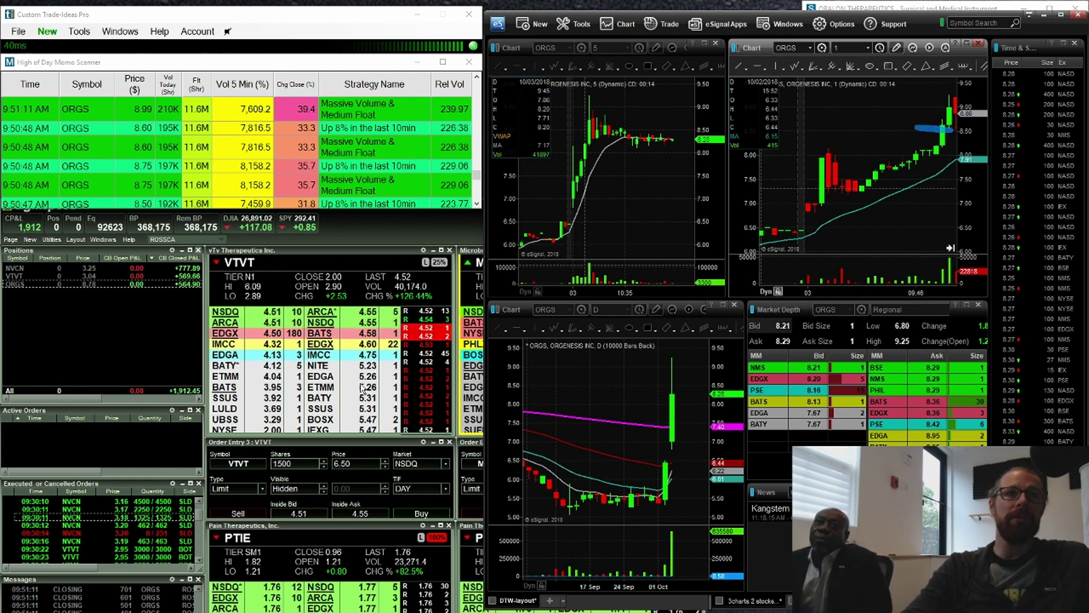
Step: Check the Lightspeed window, return to the ORGS charts, mark the top candles, then clear the marks
click(198, 515)
drag(197, 522, 194, 549)
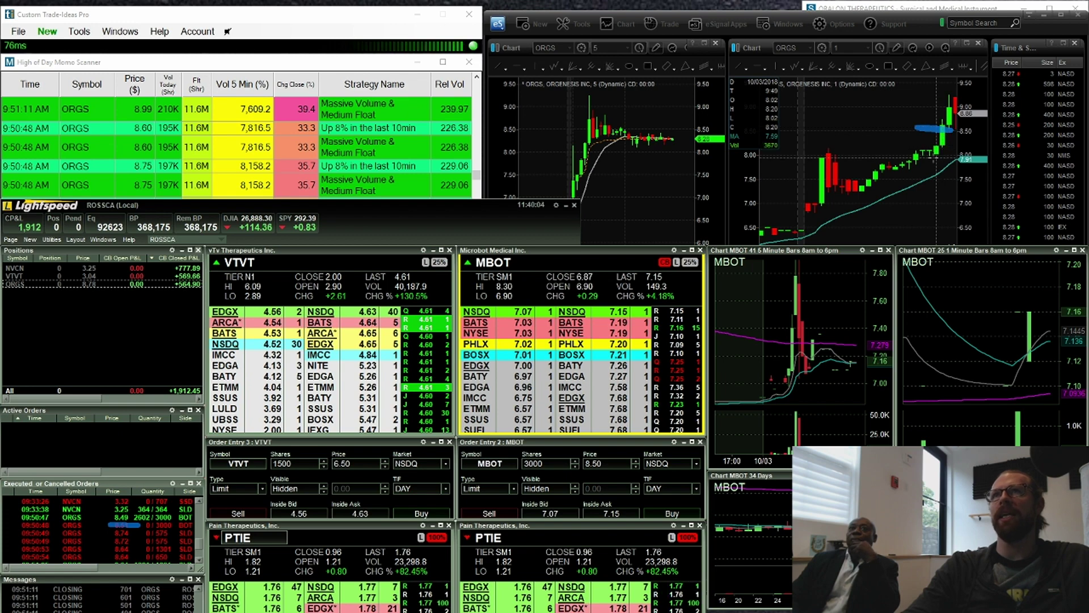
click(939, 104)
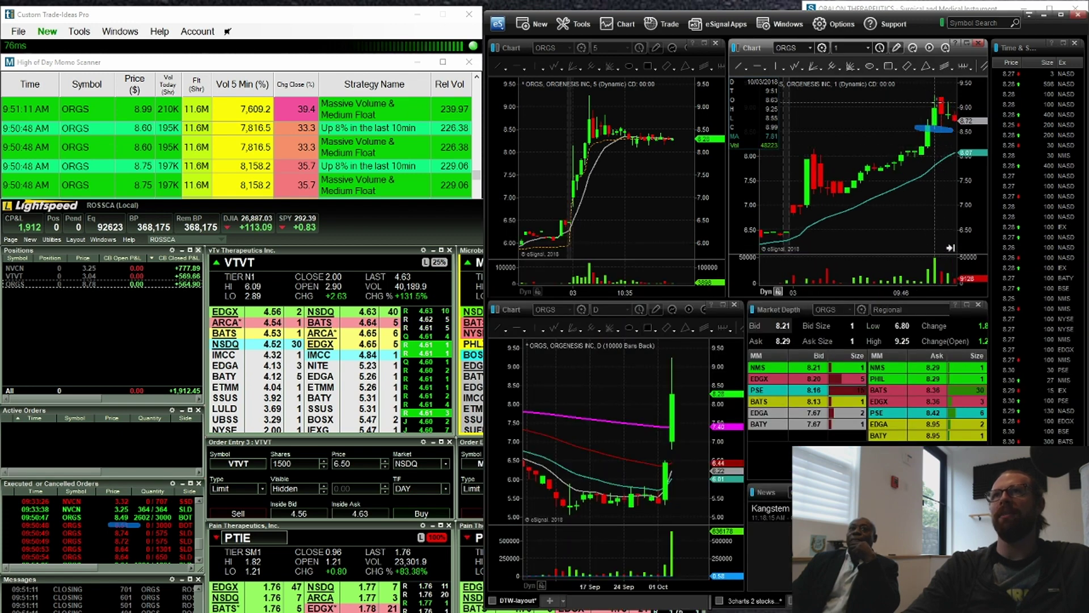
drag(931, 90, 969, 104)
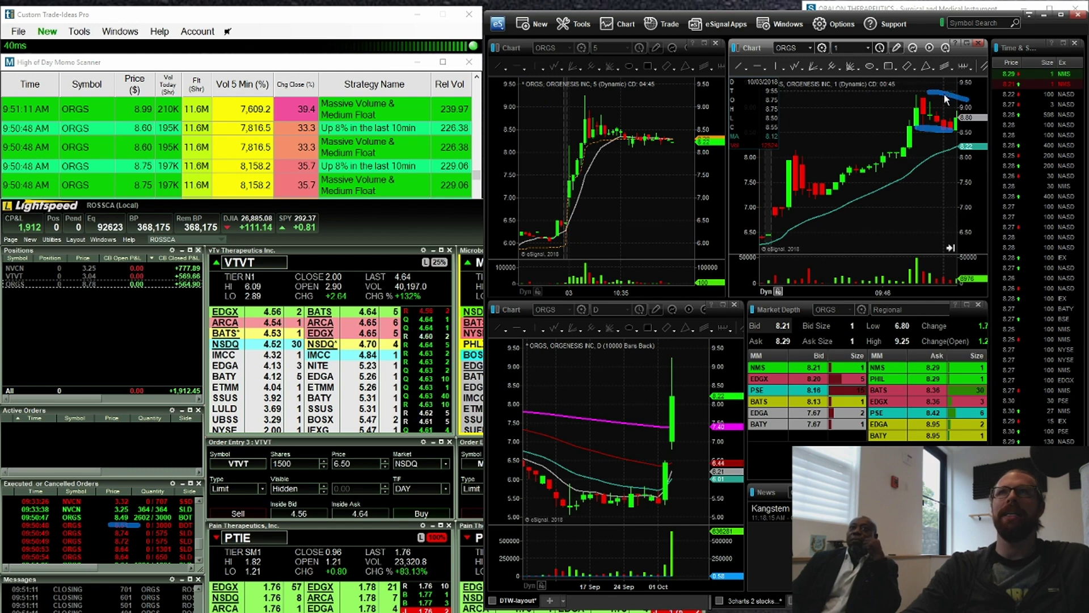
key(Escape)
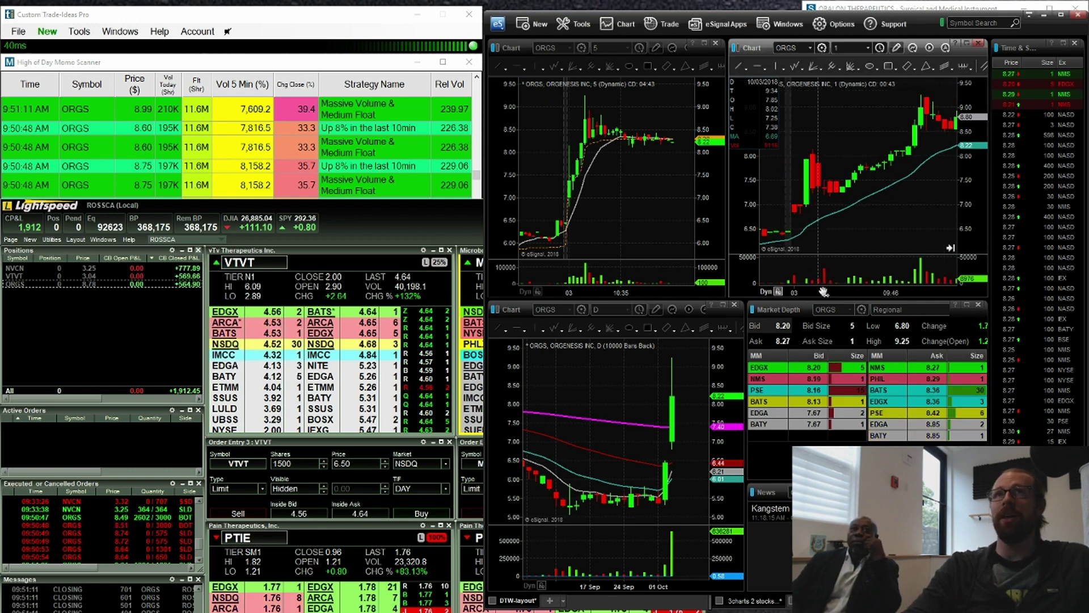